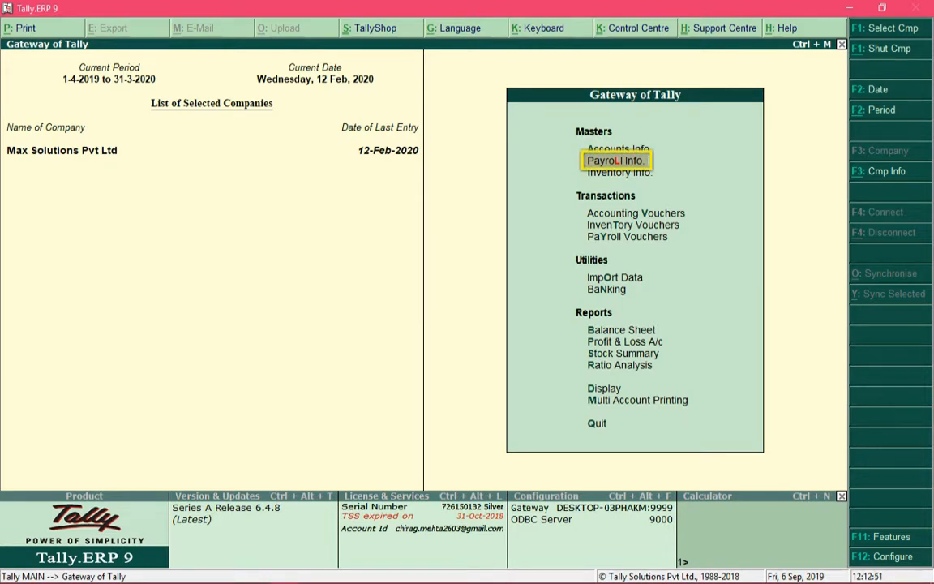
Create a simple payroll work unit with symbol Hrs, formal name Hours, UQC Not Applicable and 2 decimal places.
{"action": "key", "text": "Return"}
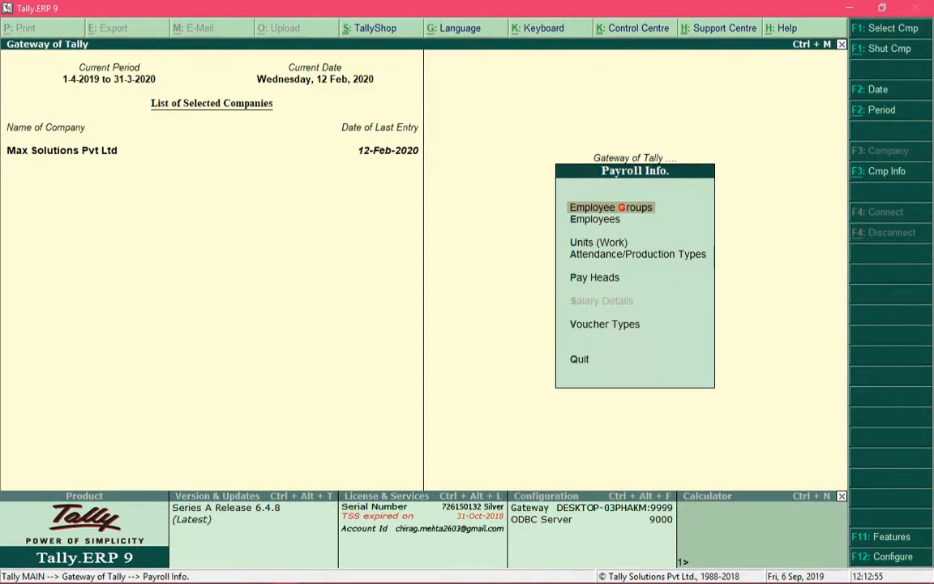
{"action": "key", "text": "Down"}
{"action": "key", "text": "Down"}
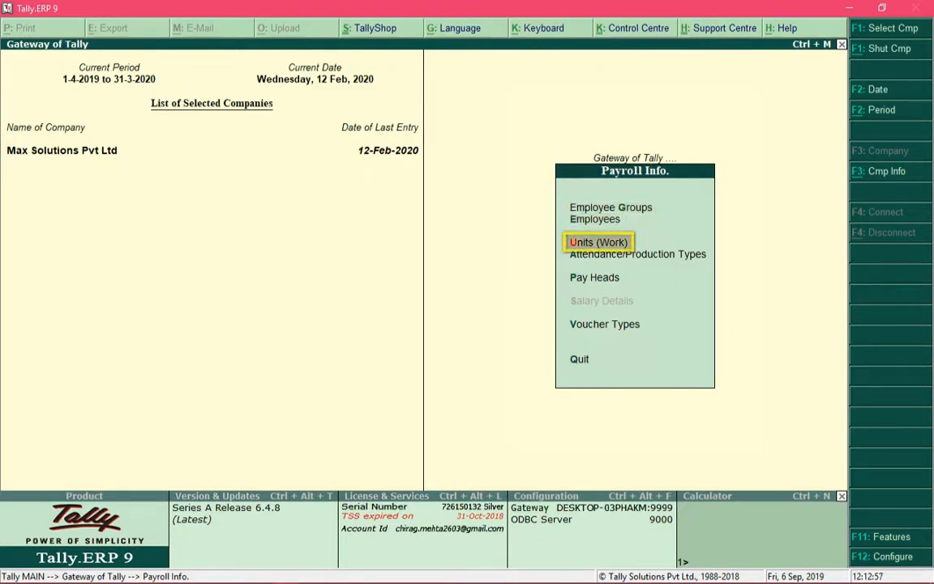
{"action": "key", "text": "Return"}
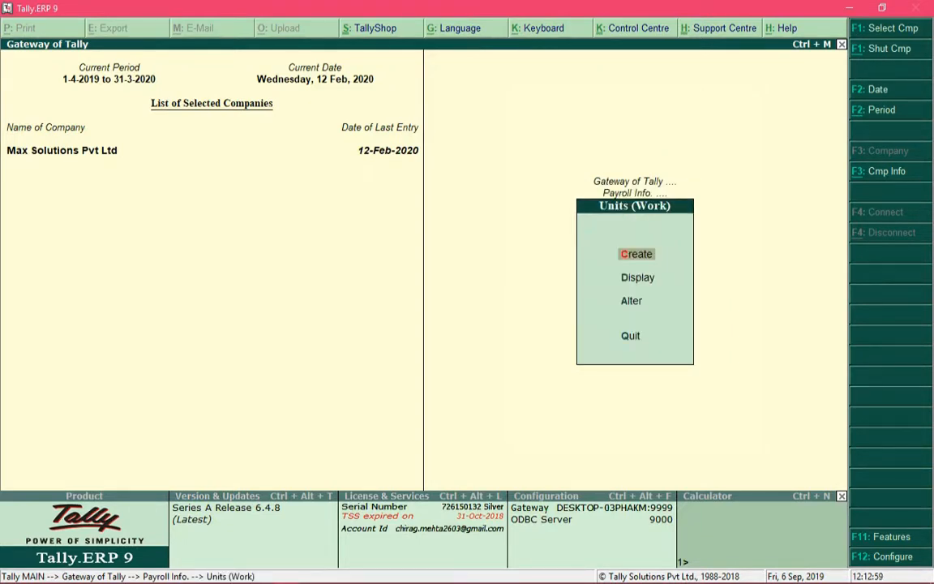
{"action": "key", "text": "Return"}
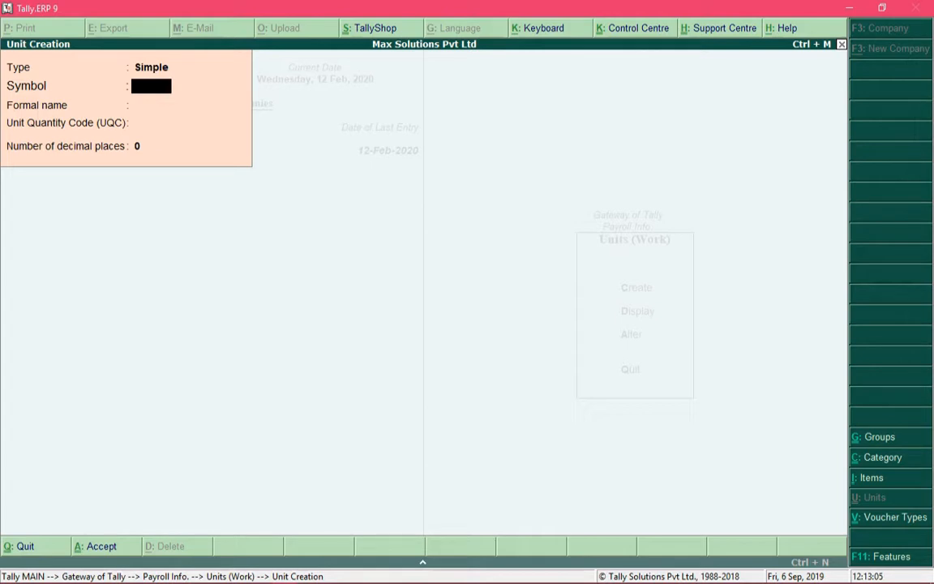
{"action": "type", "text": "Hrs"}
{"action": "key", "text": "Return"}
{"action": "type", "text": "Hours"}
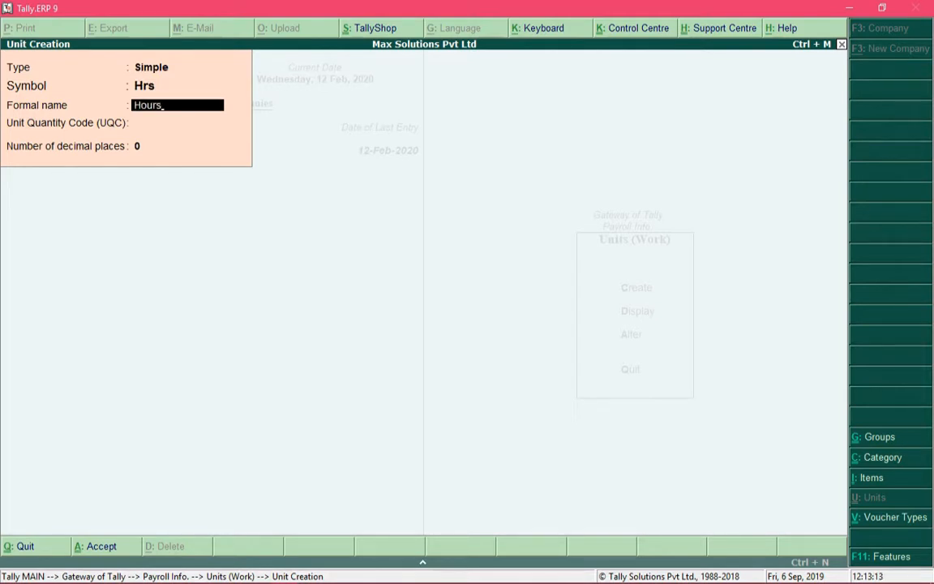
{"action": "key", "text": "Return"}
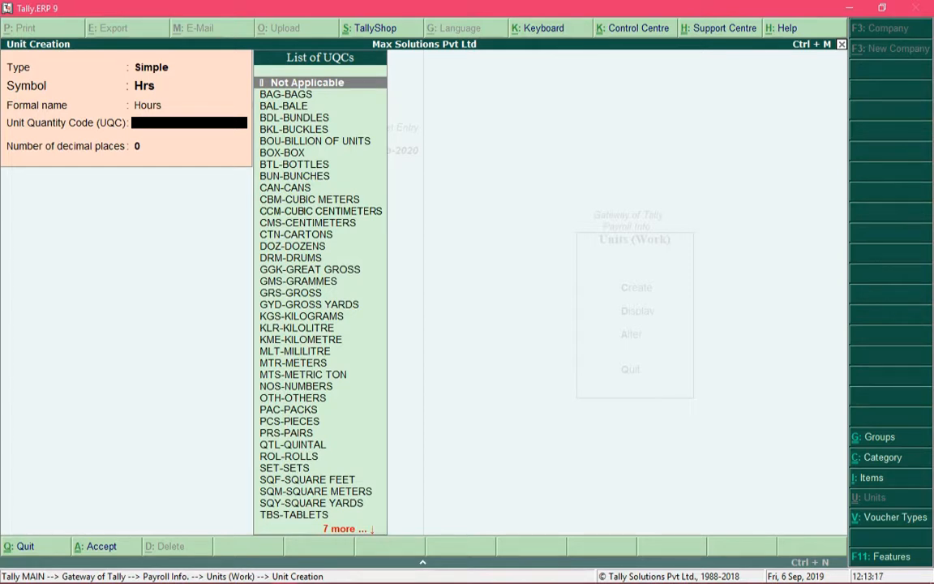
{"action": "key", "text": "Return"}
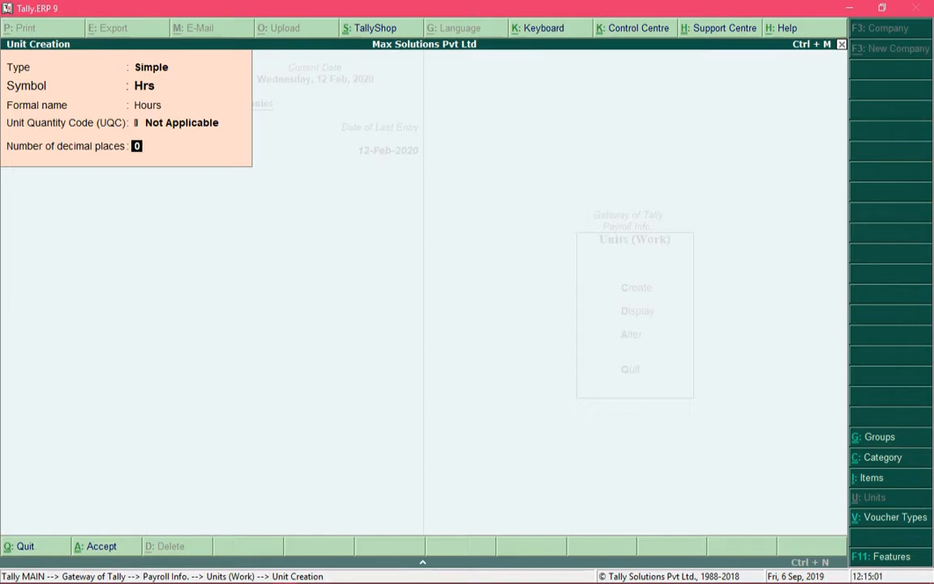
{"action": "type", "text": "2"}
{"action": "key", "text": "ctrl+a"}
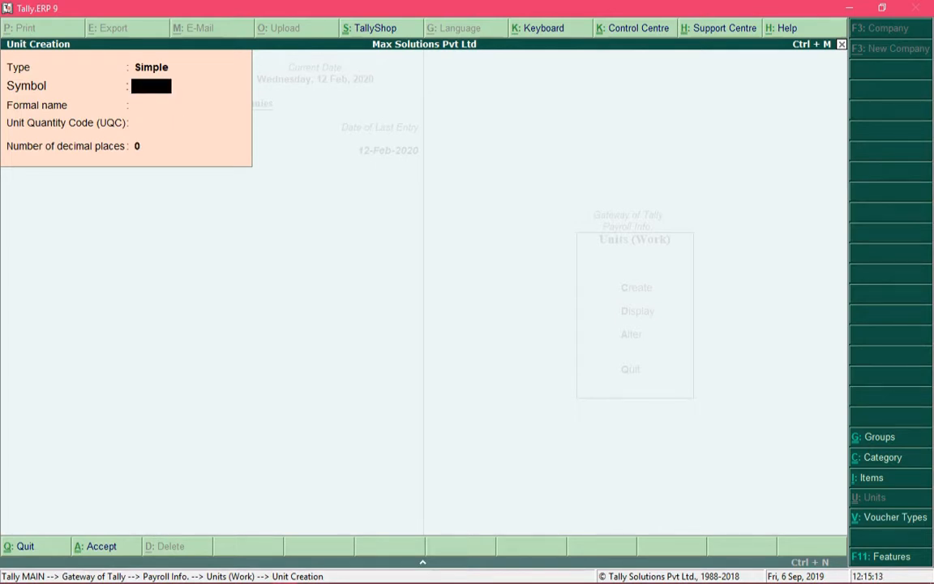
Create a simple work unit with symbol Min, formal name Minutes, UQC Not Applicable and 0 decimal places.
{"action": "type", "text": "Min"}
{"action": "key", "text": "Return"}
{"action": "type", "text": "Minu"}
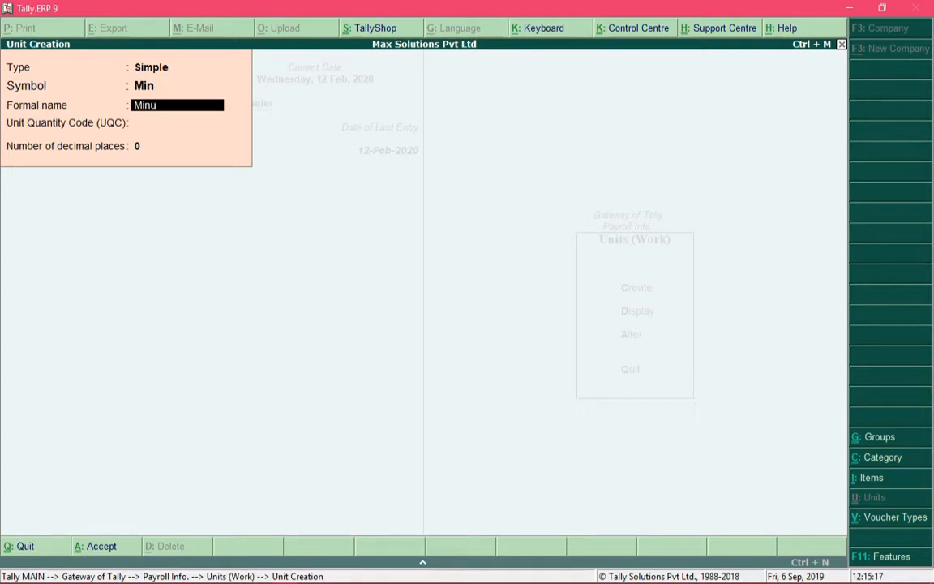
{"action": "type", "text": "tes"}
{"action": "key", "text": "Return"}
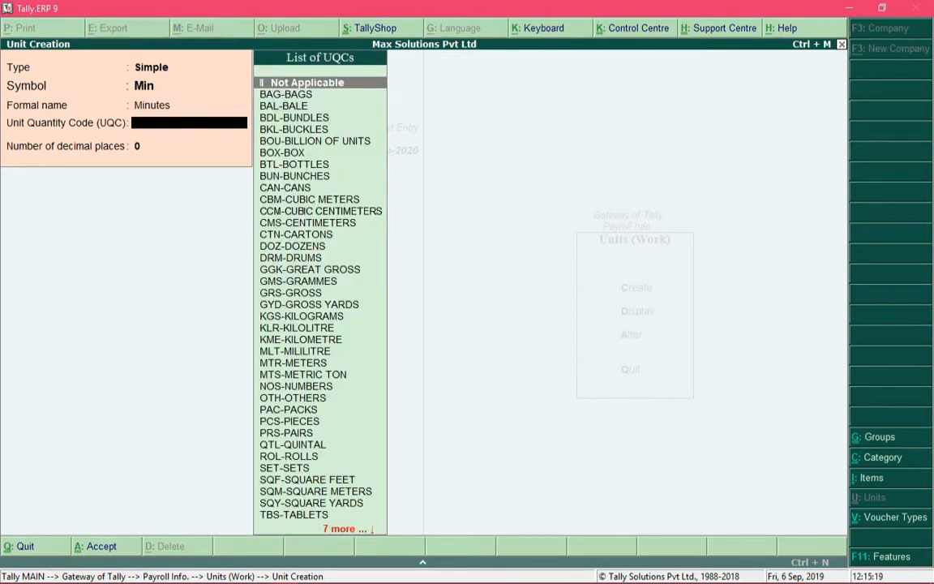
{"action": "key", "text": "Return"}
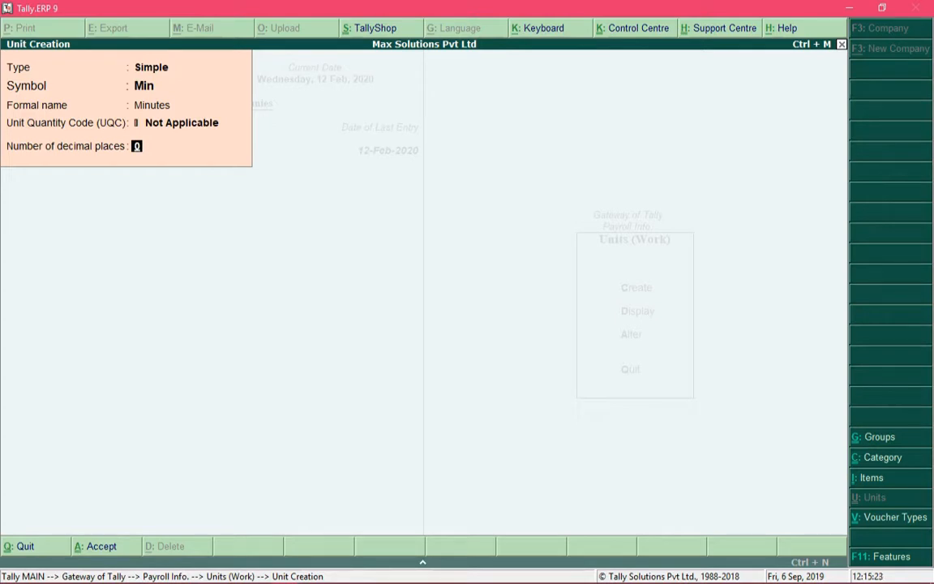
{"action": "key", "text": "ctrl+a"}
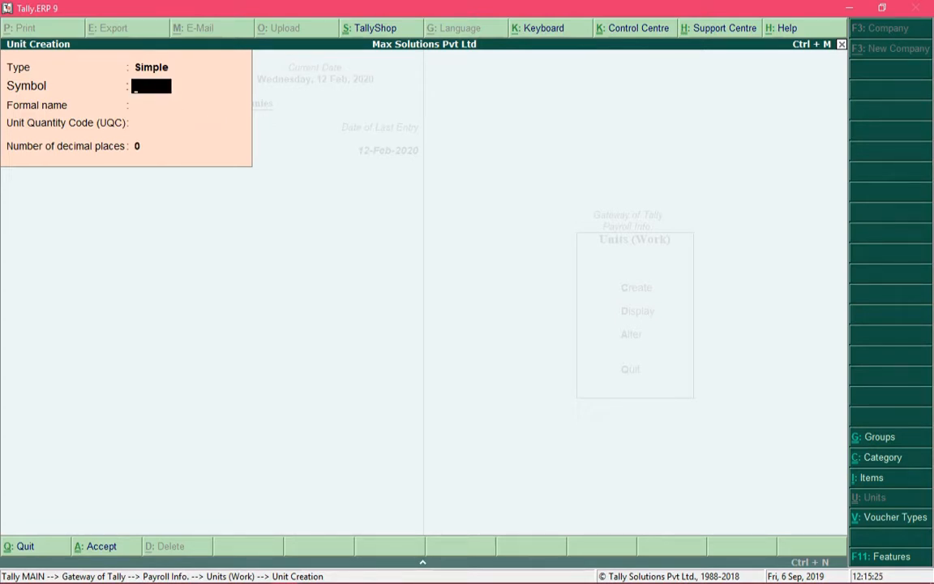
Create a compound work unit of Hrs of 60 Min, and leave unit creation for the payroll masters.
{"action": "key", "text": "Up"}
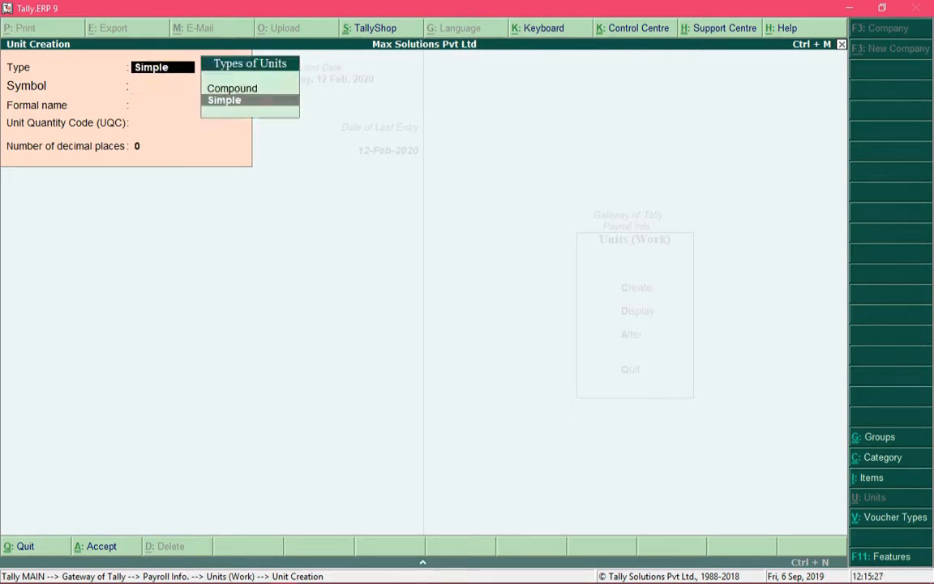
{"action": "key", "text": "Up"}
{"action": "key", "text": "Return"}
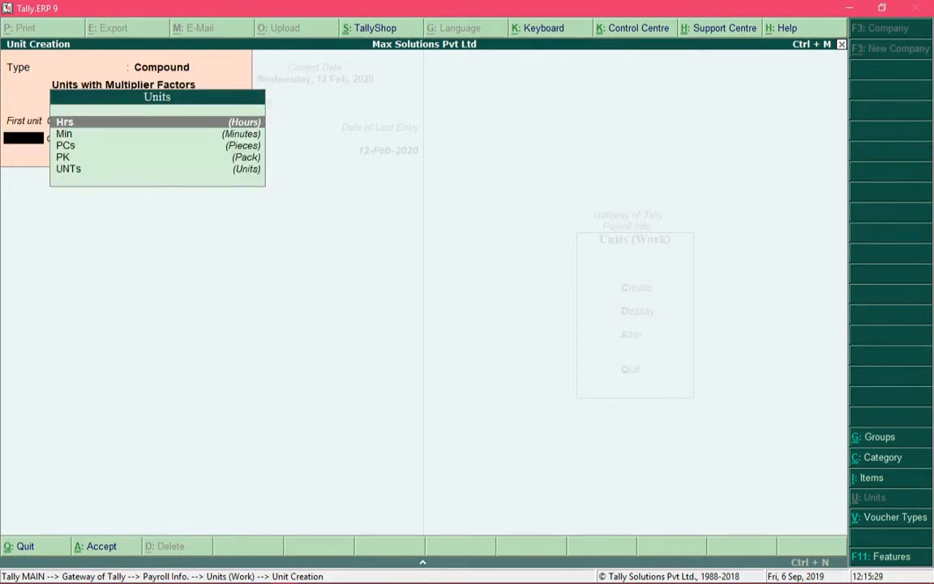
{"action": "key", "text": "Return"}
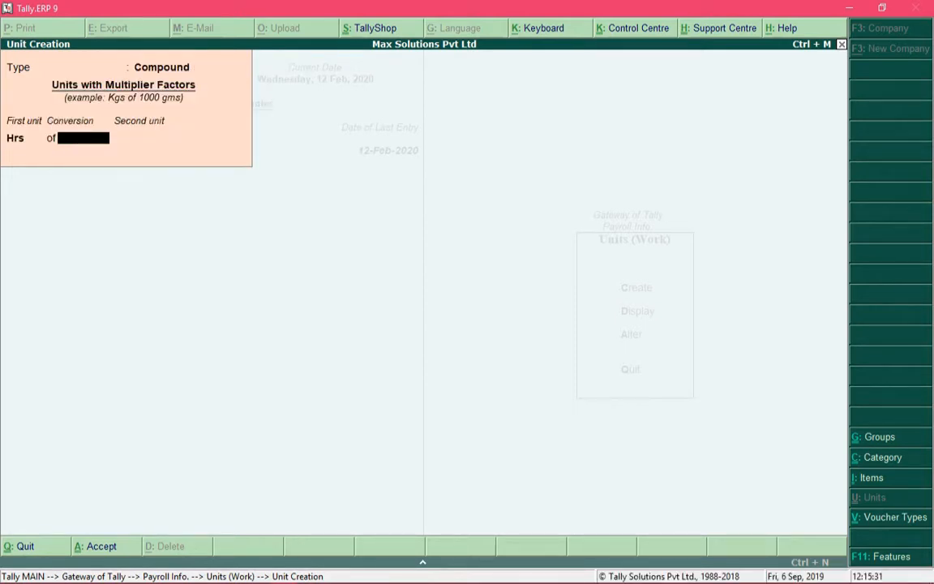
{"action": "type", "text": "60"}
{"action": "key", "text": "Return"}
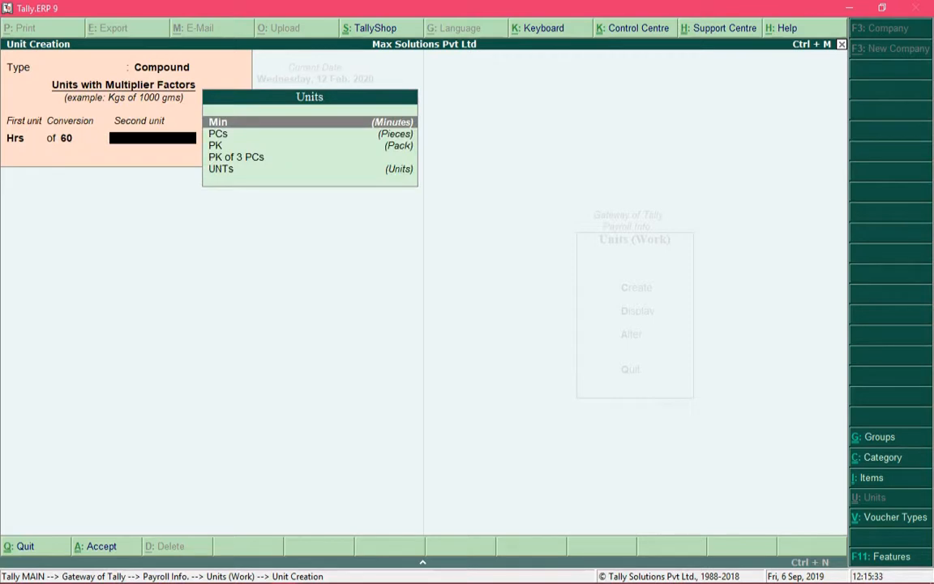
{"action": "key", "text": "Return"}
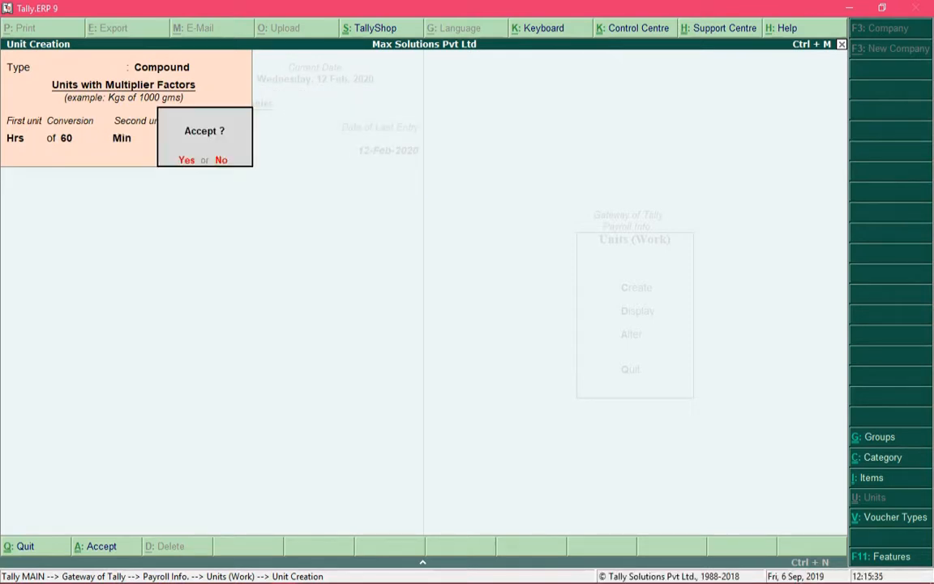
{"action": "key", "text": "n"}
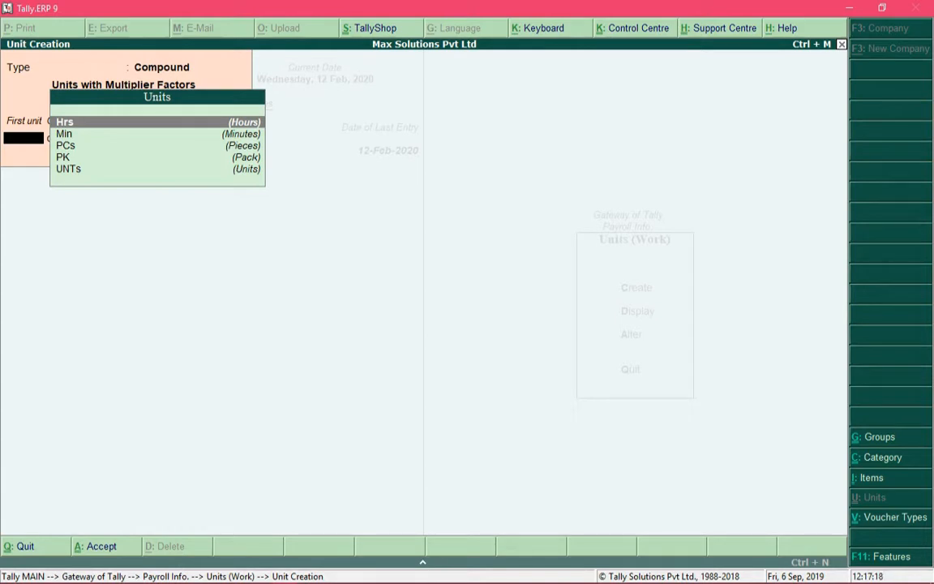
{"action": "key", "text": "Escape"}
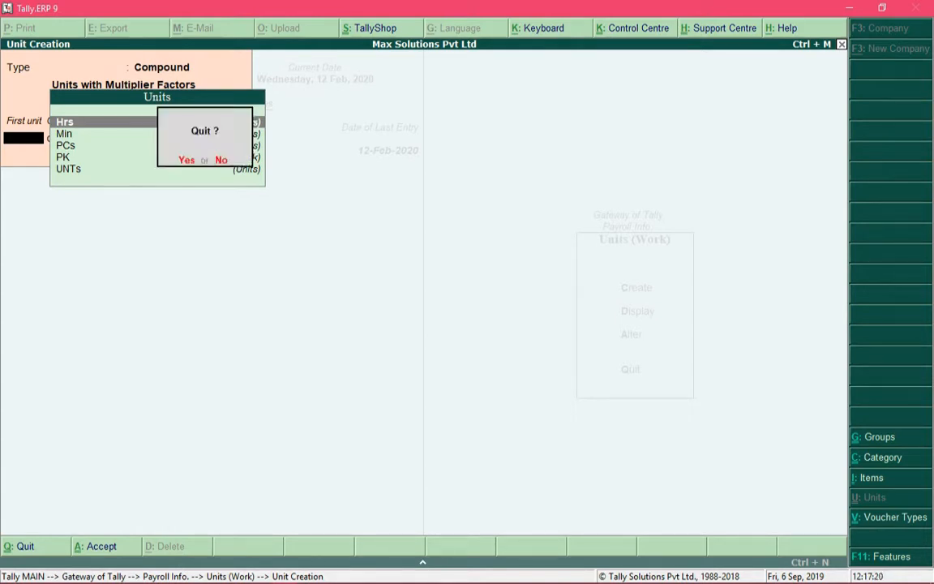
{"action": "key", "text": "Return"}
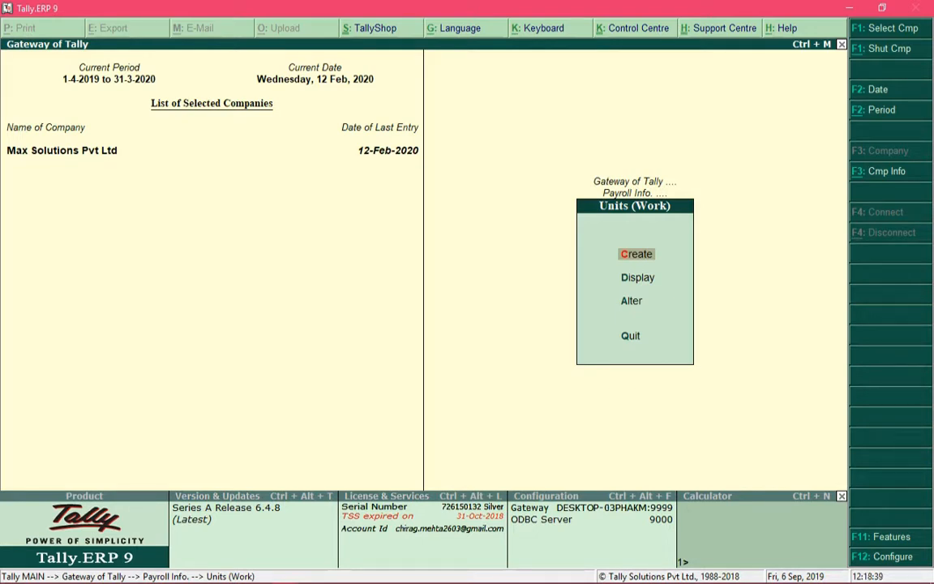
{"action": "key", "text": "Escape"}
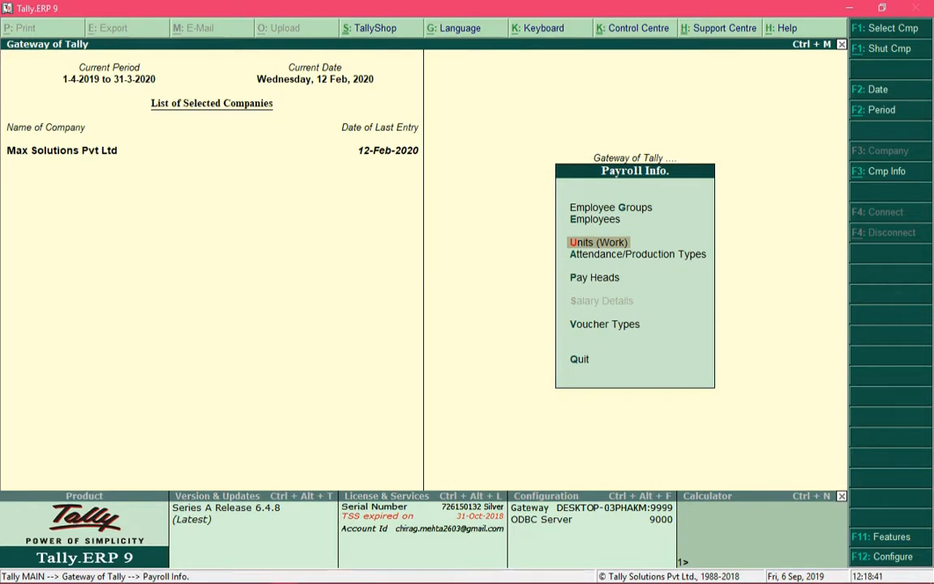
Create the attendance/production type Present under Primary with attendance type Attendance / Leave with Pay.
{"action": "key", "text": "Down"}
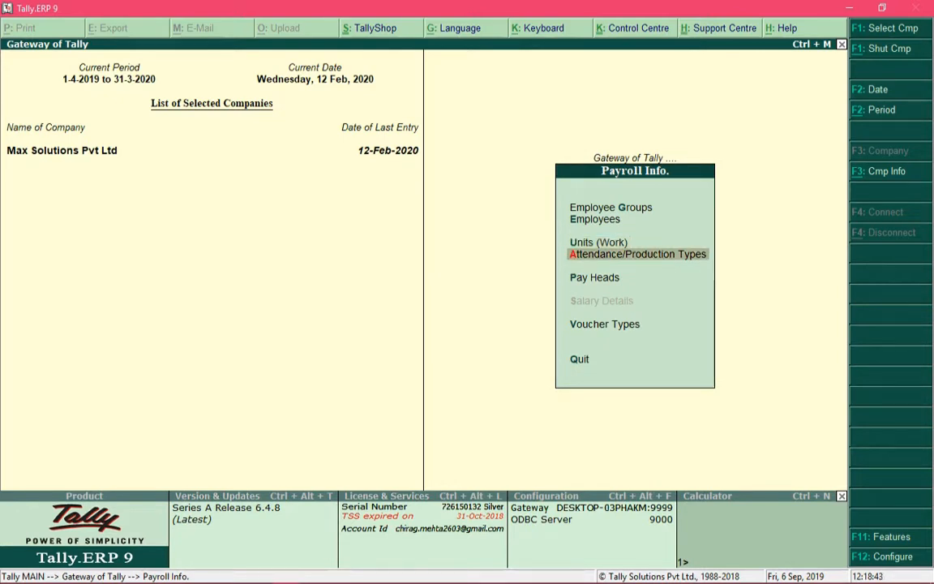
{"action": "key", "text": "Return"}
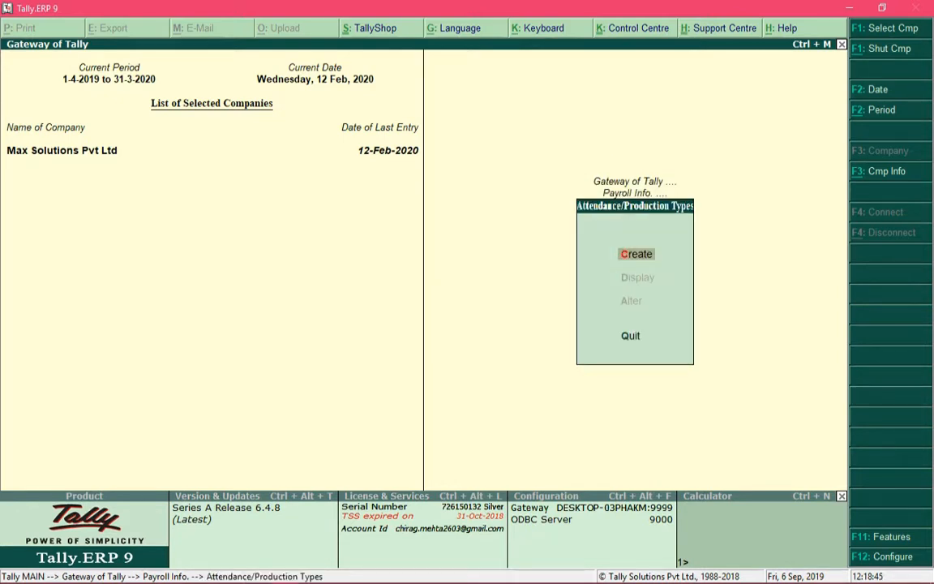
{"action": "key", "text": "Return"}
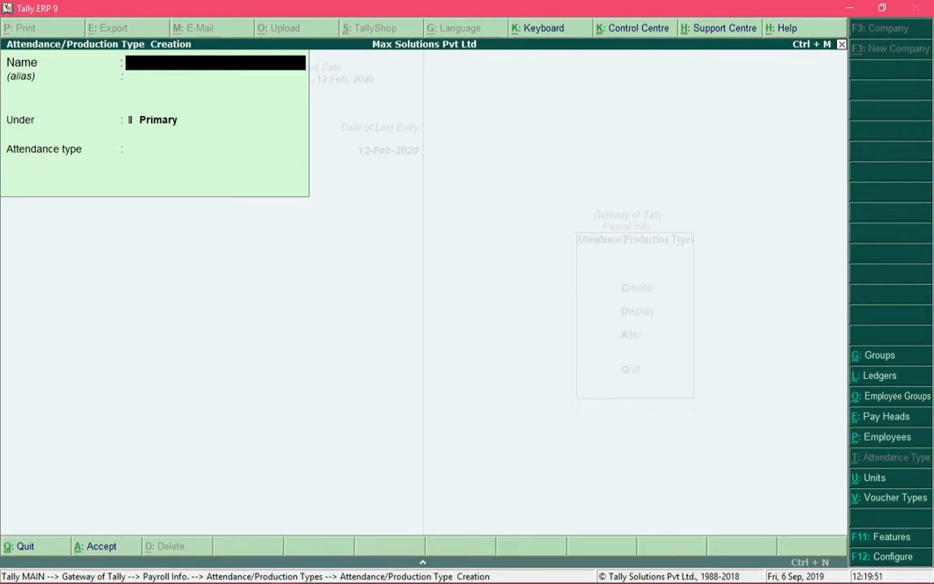
{"action": "type", "text": "Present"}
{"action": "key", "text": "Return"}
{"action": "key", "text": "Return"}
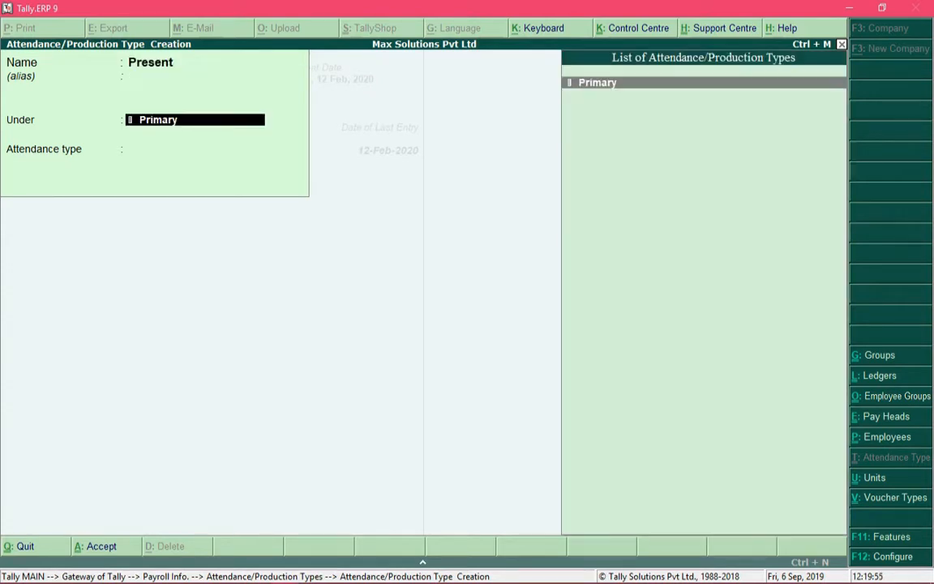
{"action": "key", "text": "Return"}
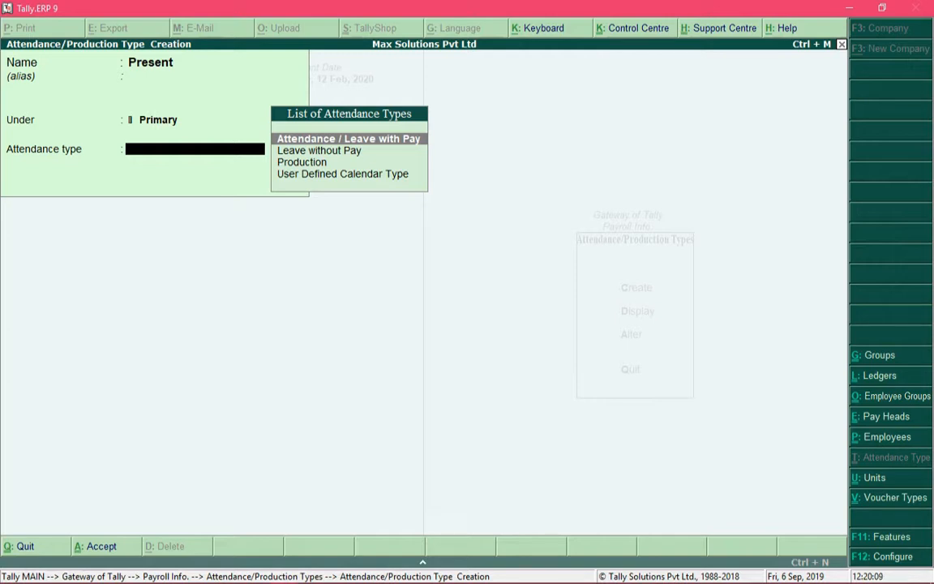
{"action": "key", "text": "Return"}
{"action": "key", "text": "Return"}
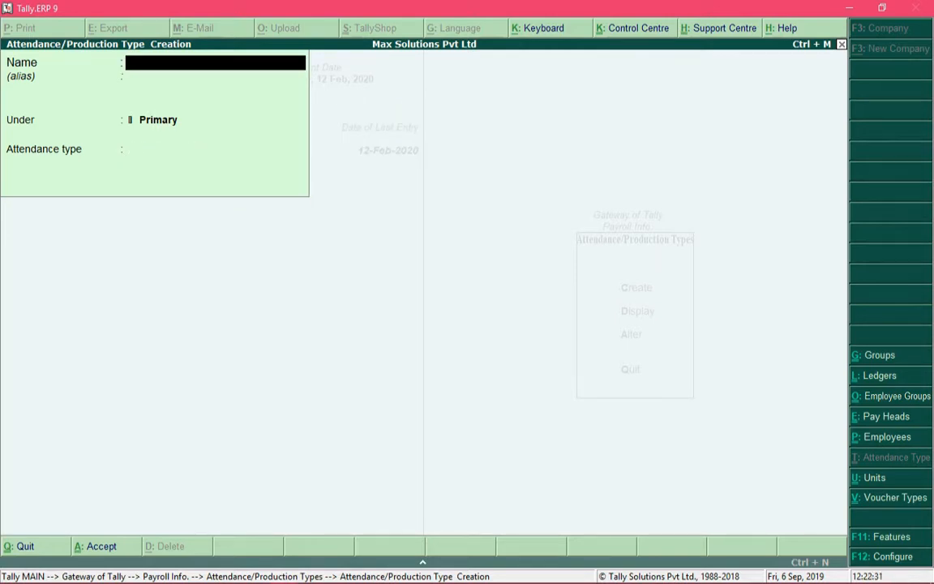
Create the attendance/production type Absent under Primary with attendance type Leave without Pay.
{"action": "type", "text": "Absent"}
{"action": "key", "text": "Return"}
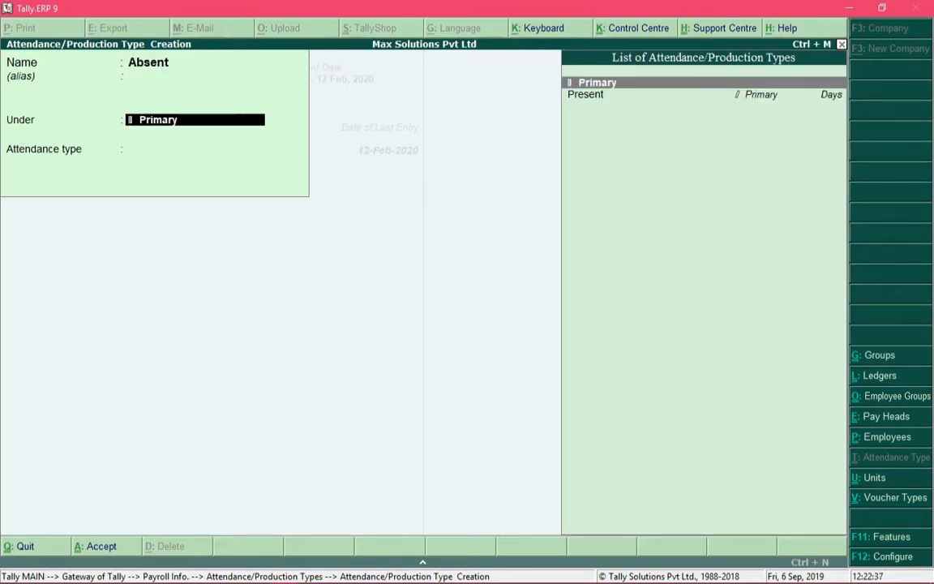
{"action": "key", "text": "Return"}
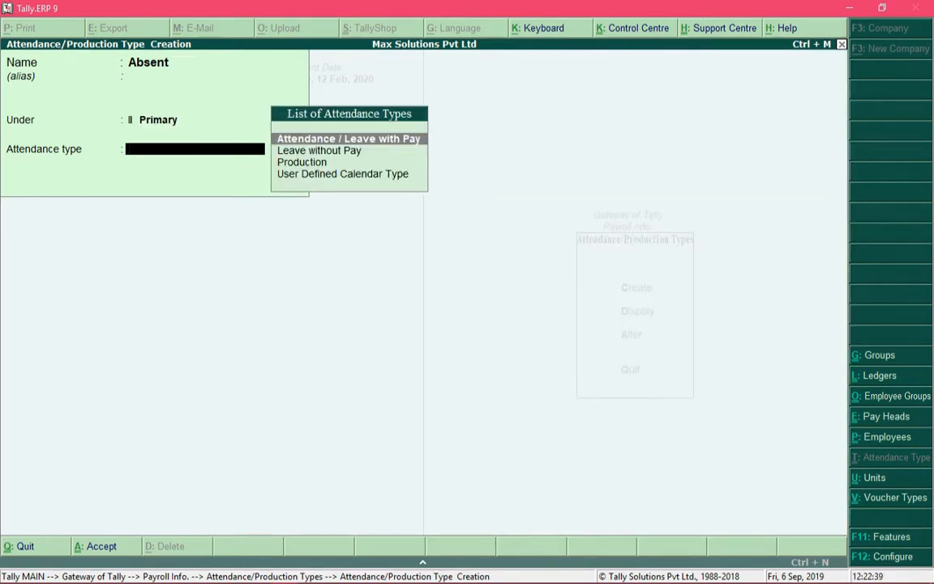
{"action": "key", "text": "Down"}
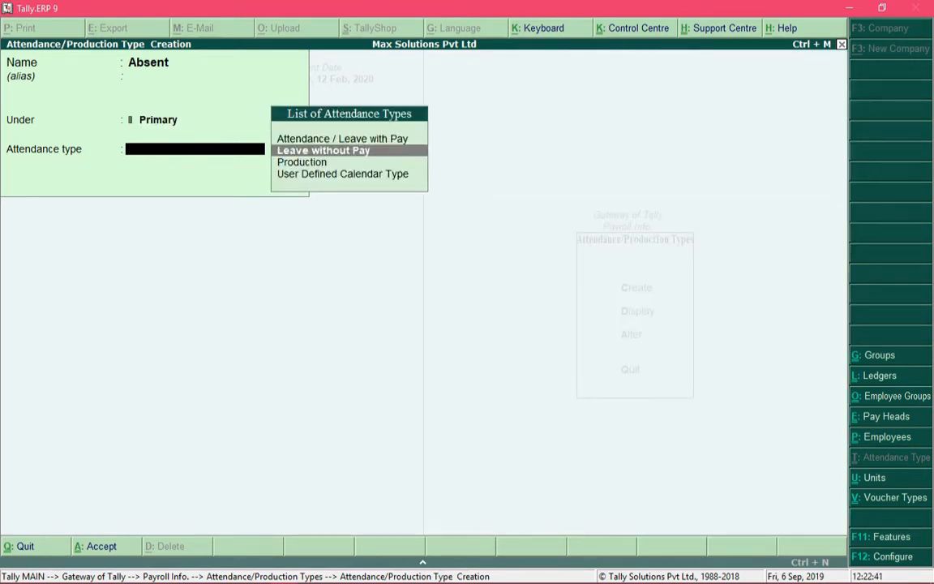
{"action": "key", "text": "Return"}
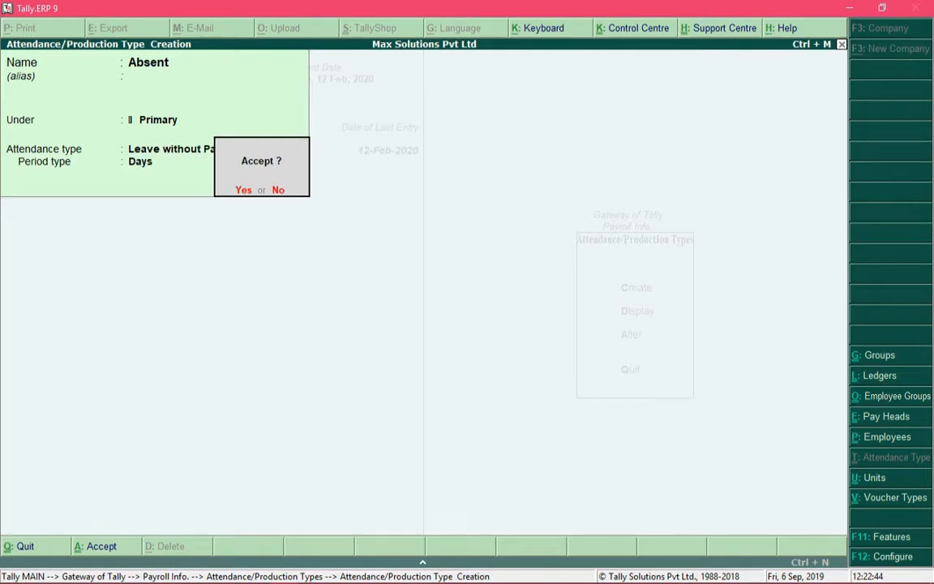
{"action": "key", "text": "Return"}
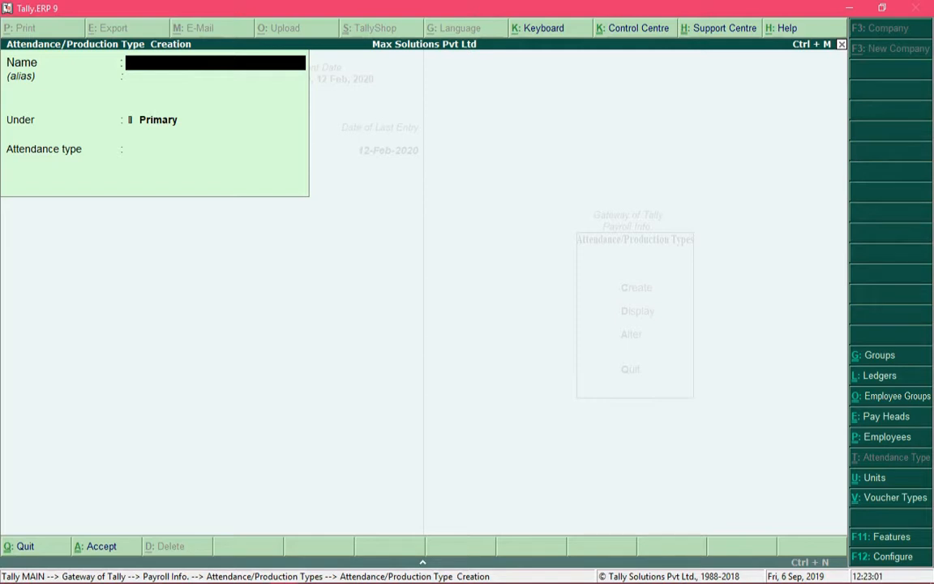
Create the attendance/production type Overtime under Primary with attendance type Production and unit Hrs of 60 Min.
{"action": "type", "text": "Overtime"}
{"action": "key", "text": "Return"}
{"action": "key", "text": "Return"}
{"action": "key", "text": "Return"}
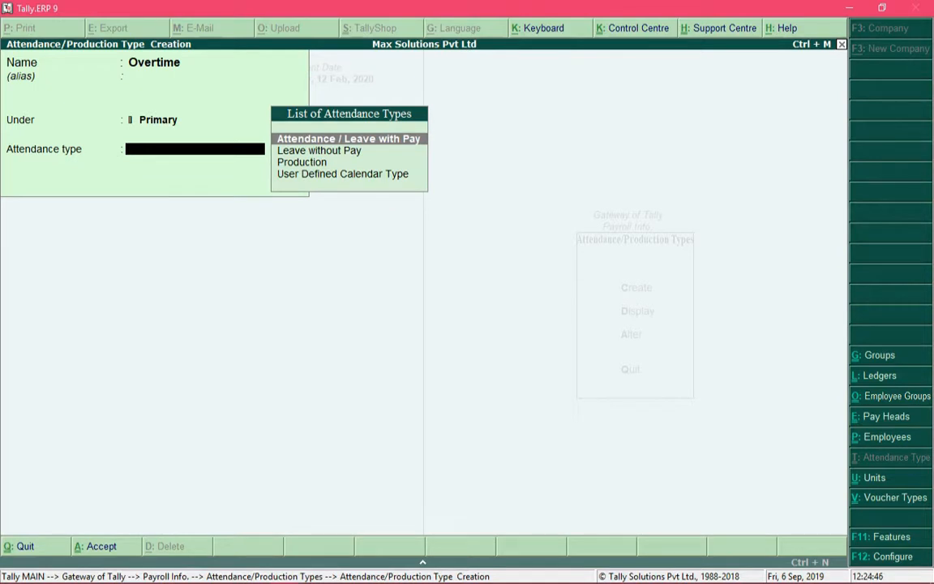
{"action": "key", "text": "Down"}
{"action": "key", "text": "Down"}
{"action": "key", "text": "Return"}
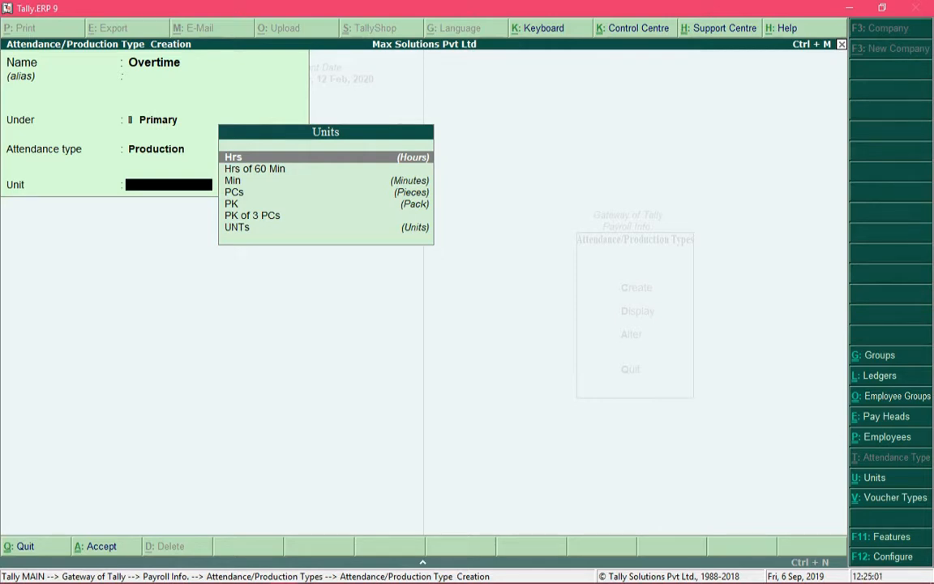
{"action": "key", "text": "Down"}
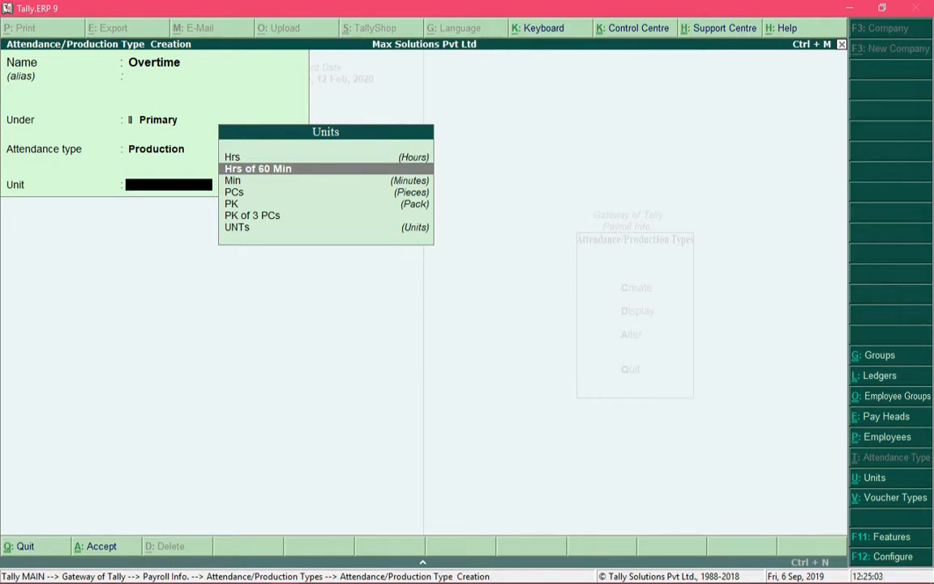
{"action": "key", "text": "Return"}
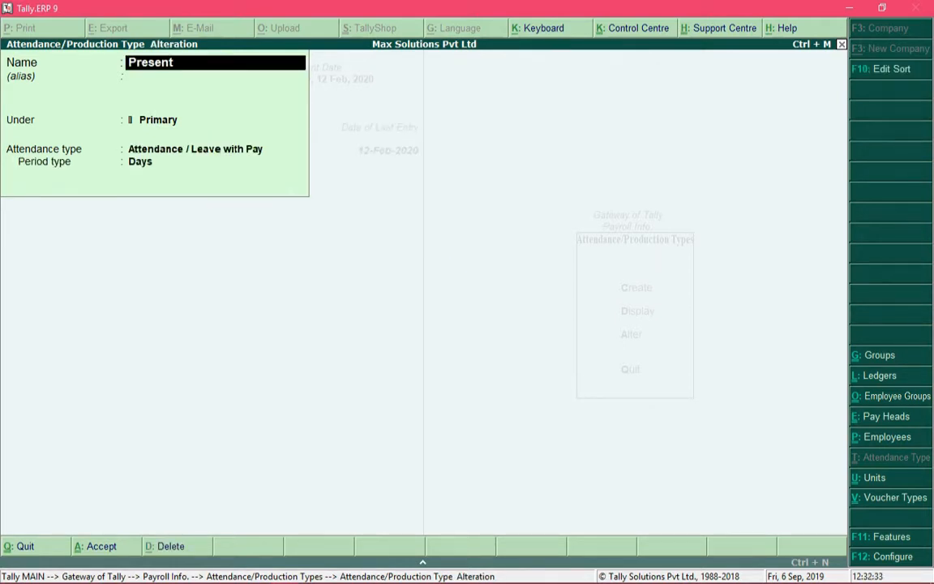
Examine the attendance type options offered for the existing Present attendance/production type.
{"action": "key", "text": "Return"}
{"action": "key", "text": "Return"}
{"action": "key", "text": "Return"}
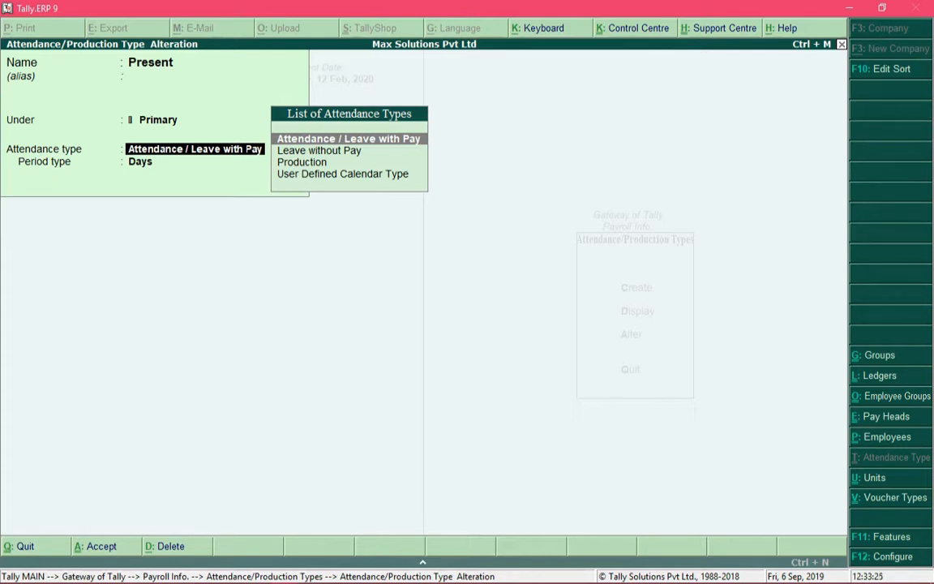
{"action": "key", "text": "Down"}
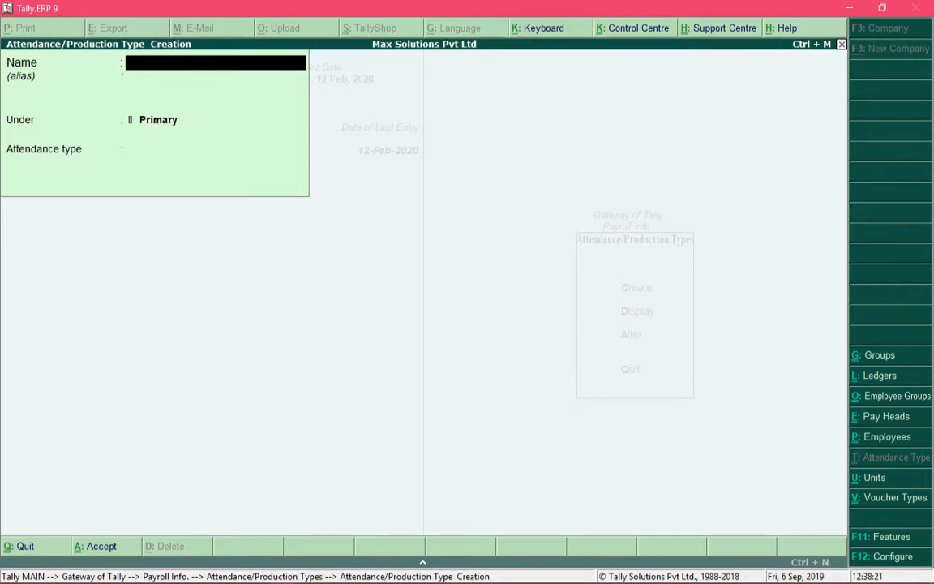
Leave the attendance/production types and start a new pay head named Basic without an alias.
{"action": "key", "text": "Escape"}
{"action": "key", "text": "Return"}
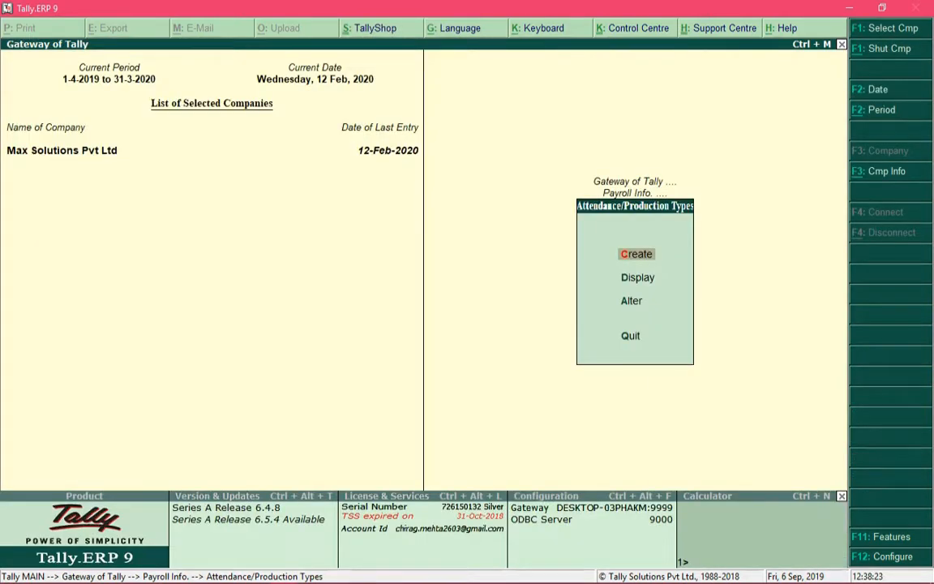
{"action": "key", "text": "Escape"}
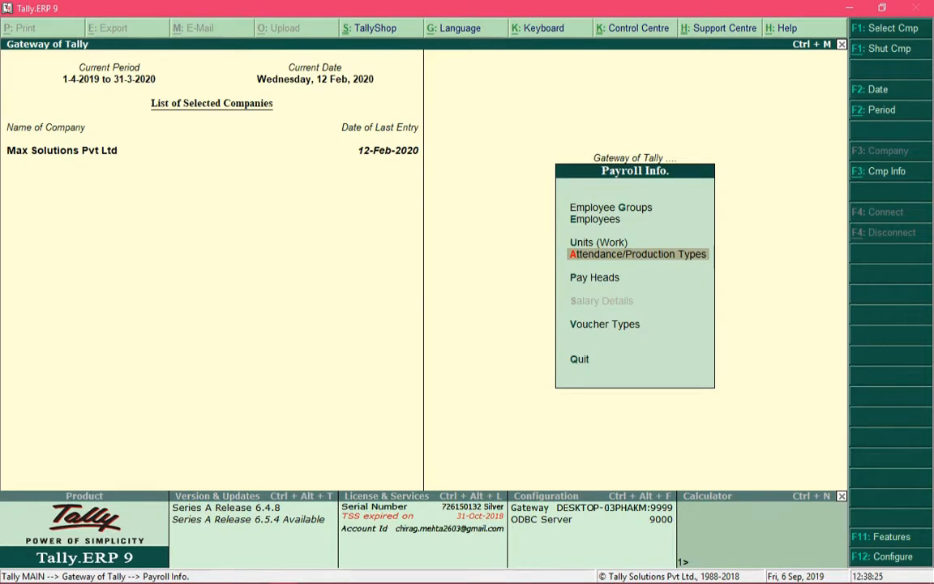
{"action": "key", "text": "Down"}
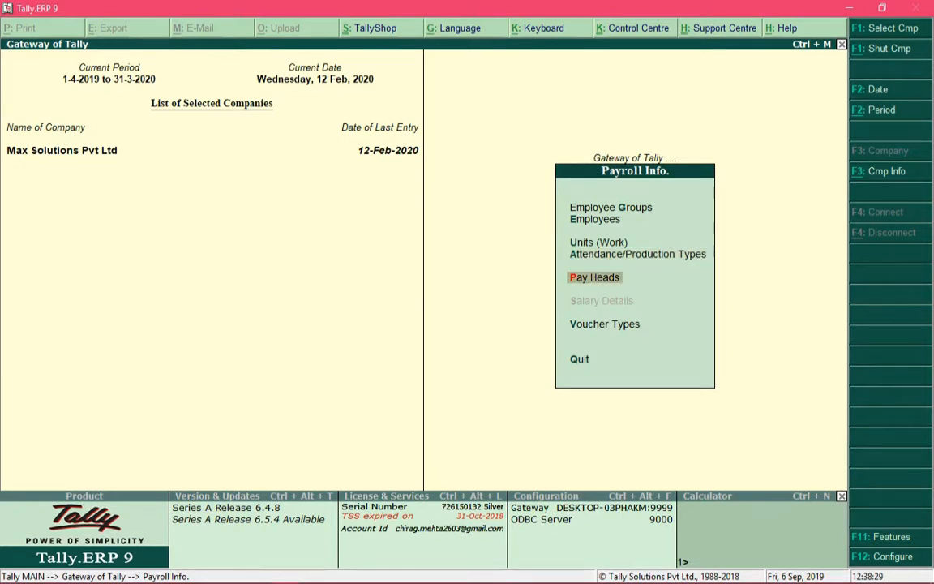
{"action": "key", "text": "Return"}
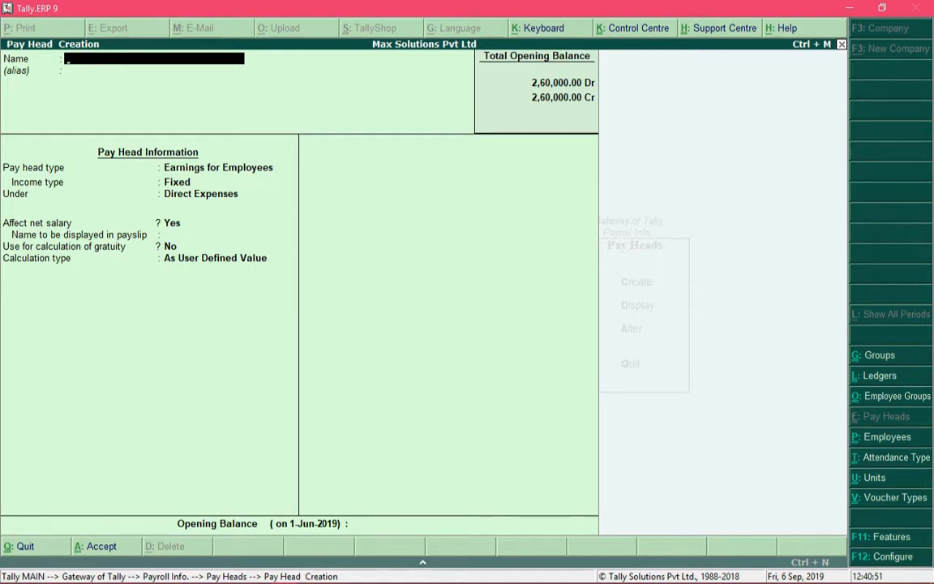
{"action": "type", "text": "Basic"}
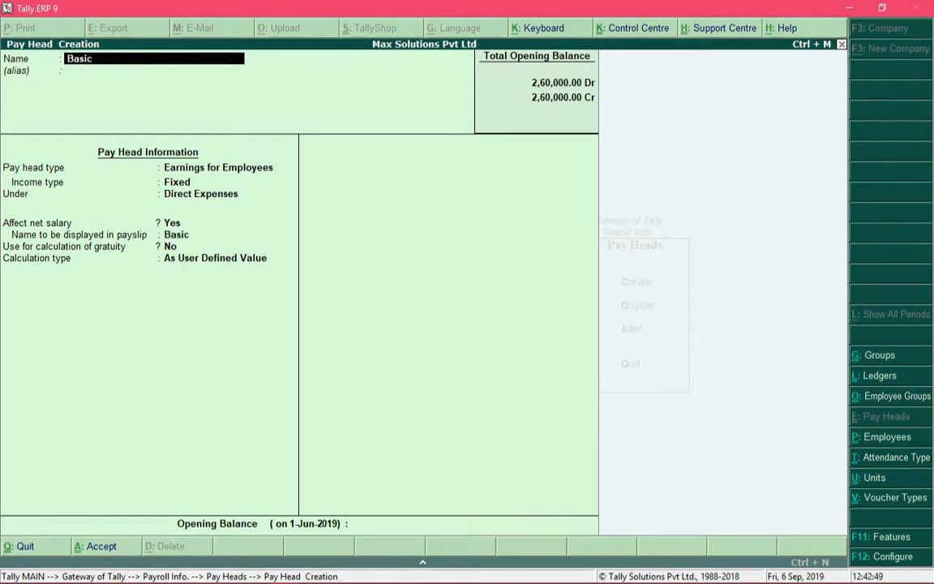
{"action": "key", "text": "Return"}
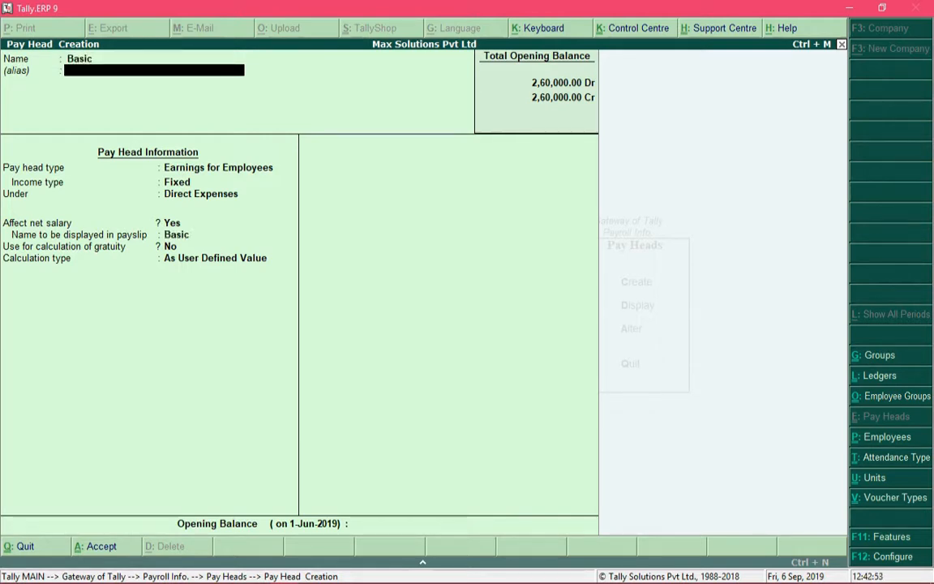
{"action": "key", "text": "Return"}
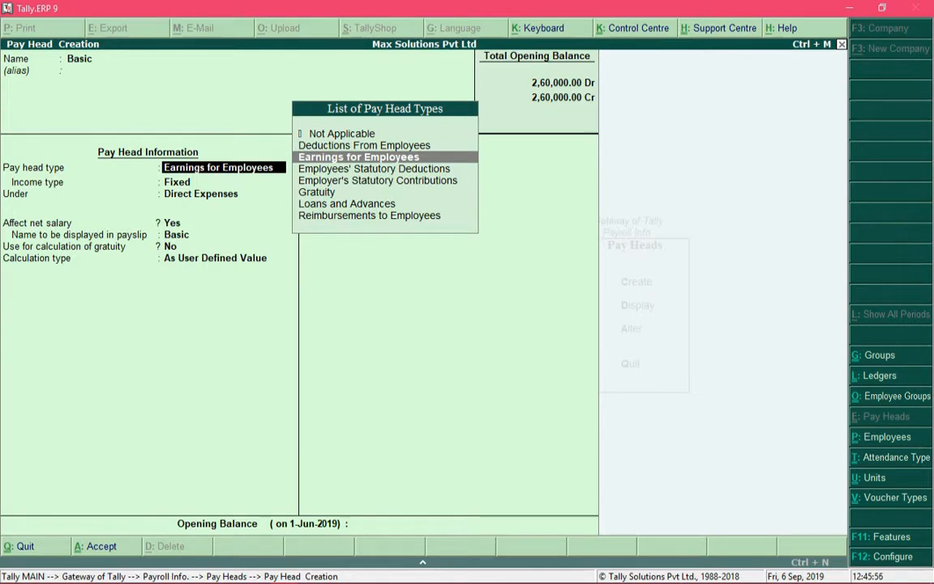
Look through the pay head types, then set Basic to Earnings for Employees with income type Fixed.
{"action": "key", "text": "Down"}
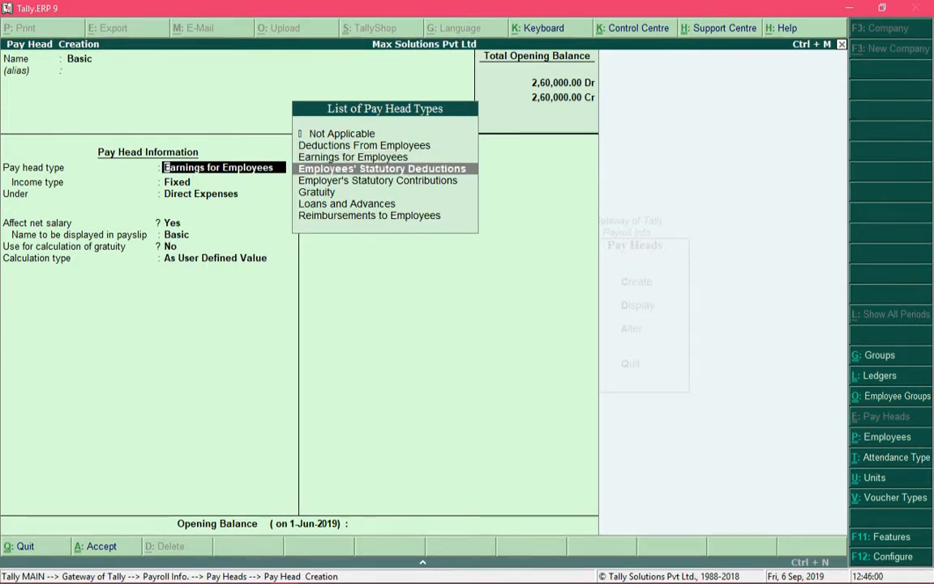
{"action": "key", "text": "Up"}
{"action": "key", "text": "Up"}
{"action": "key", "text": "Down"}
{"action": "key", "text": "Down"}
{"action": "key", "text": "Down"}
{"action": "key", "text": "Down"}
{"action": "key", "text": "Down"}
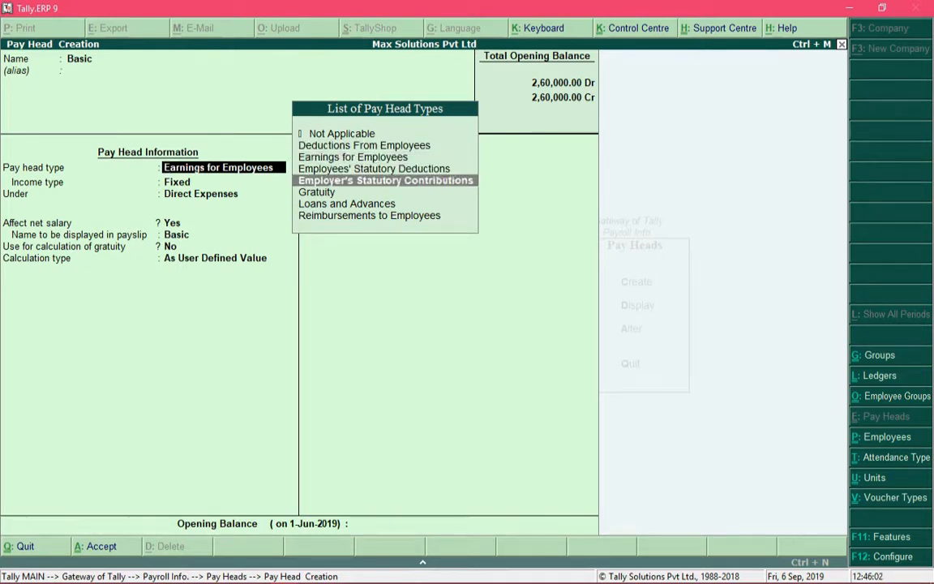
{"action": "key", "text": "Up"}
{"action": "key", "text": "Up"}
{"action": "key", "text": "Up"}
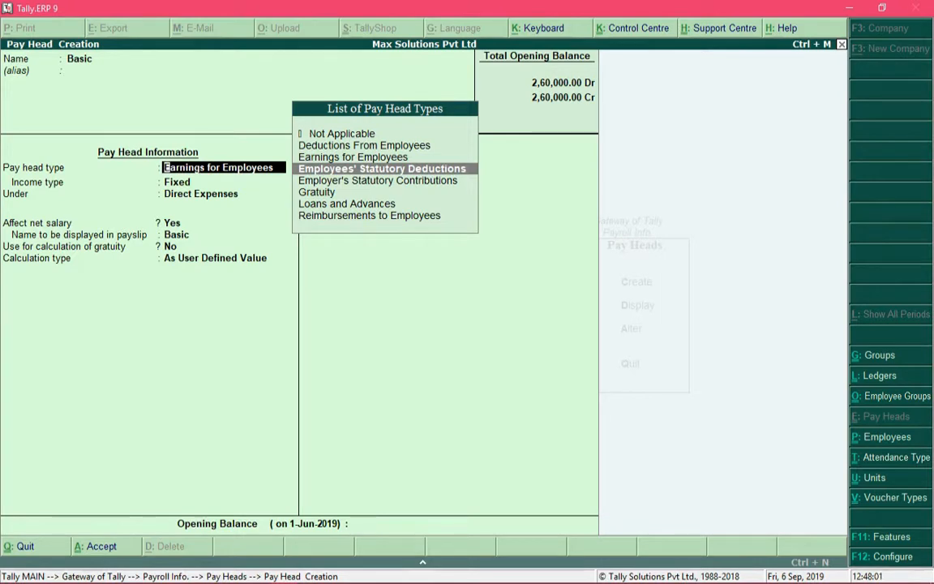
{"action": "key", "text": "Up"}
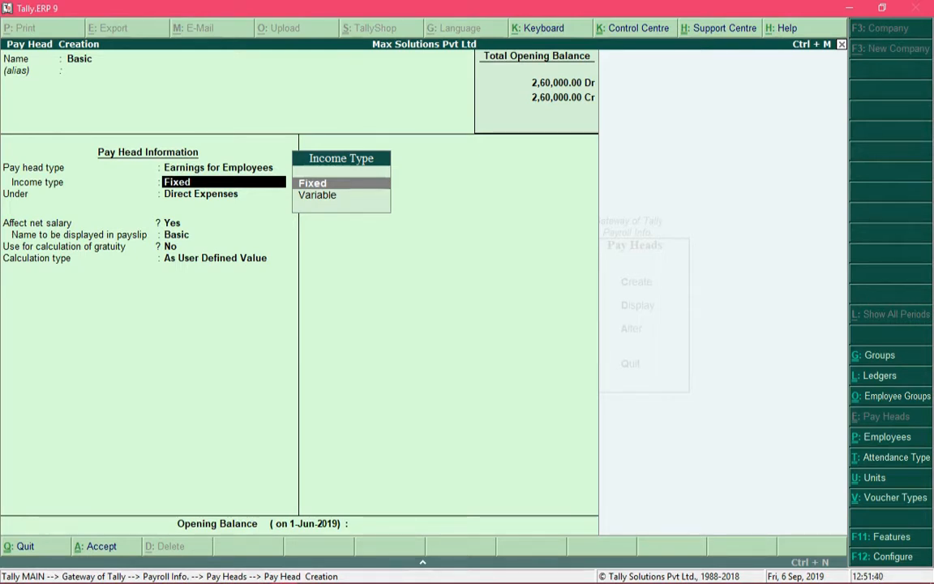
{"action": "key", "text": "Return"}
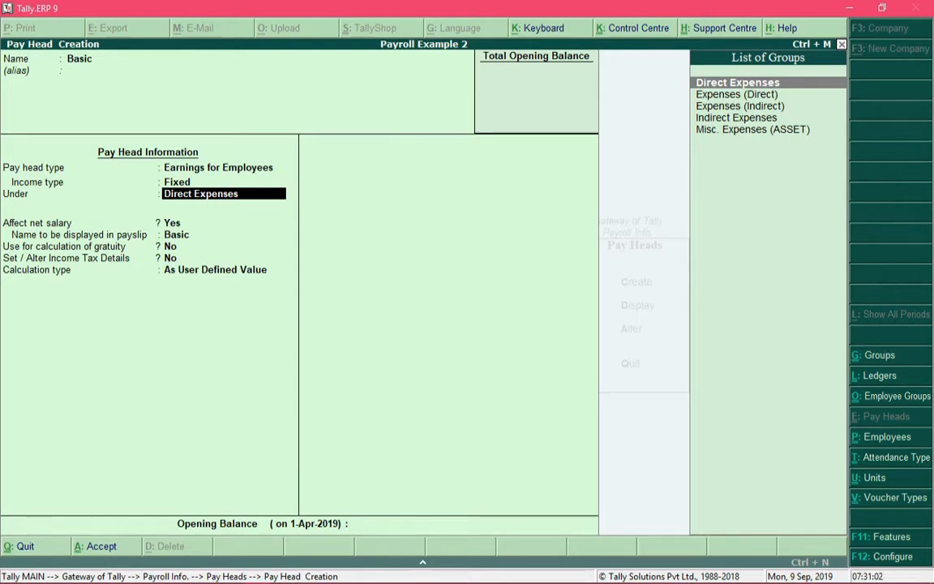
Place the Basic pay head under Indirect Expenses and set Affect net salary to Yes.
{"action": "type", "text": "In"}
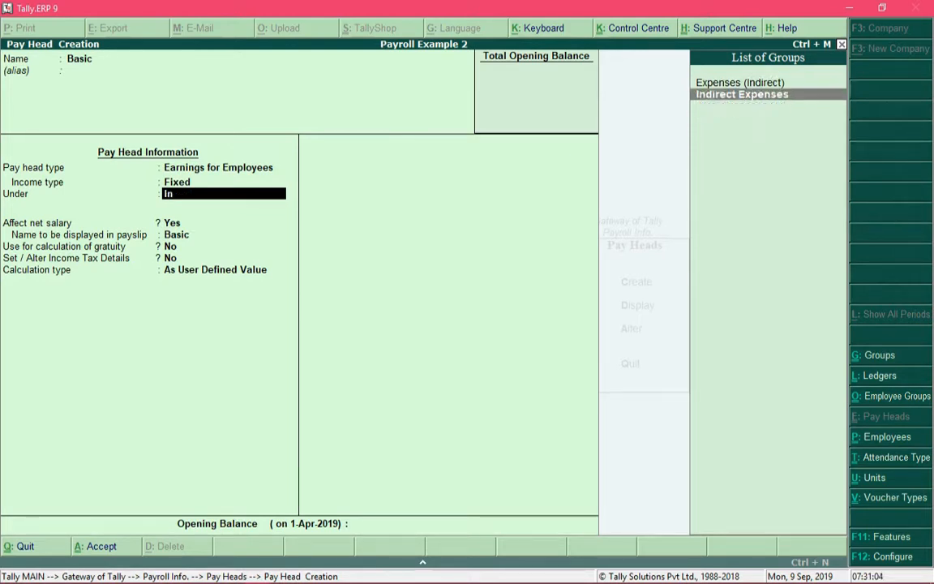
{"action": "type", "text": "di"}
{"action": "key", "text": "Return"}
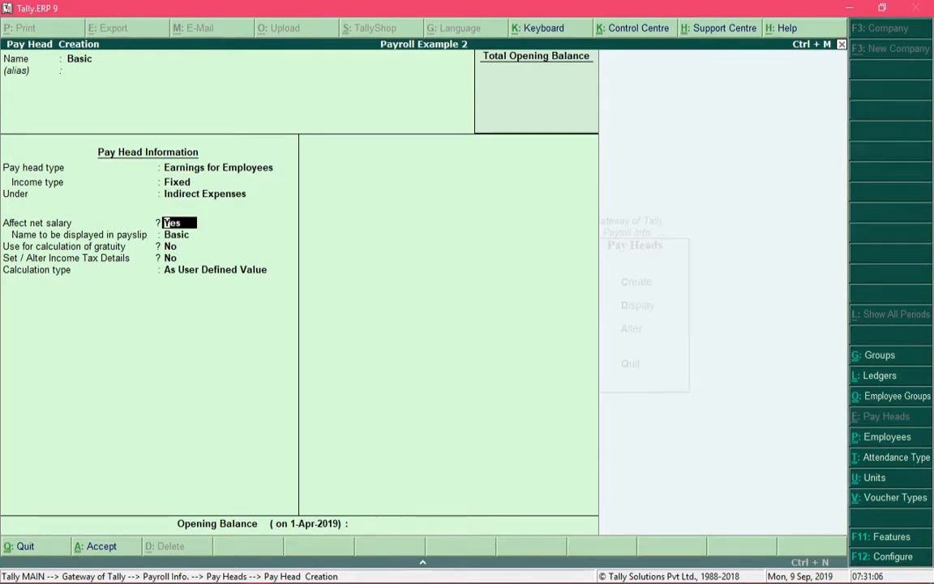
{"action": "key", "text": "BackSpace"}
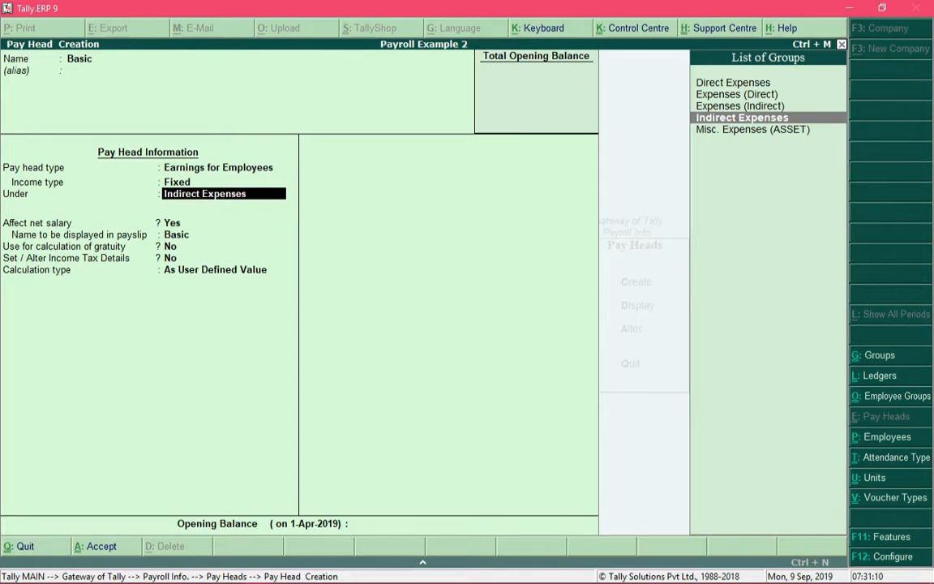
{"action": "key", "text": "Return"}
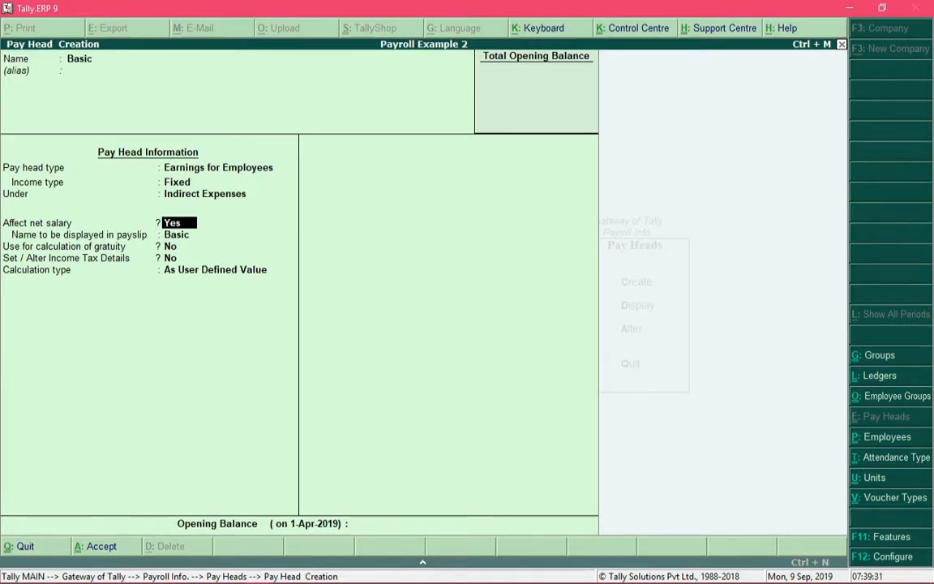
{"action": "key", "text": "Return"}
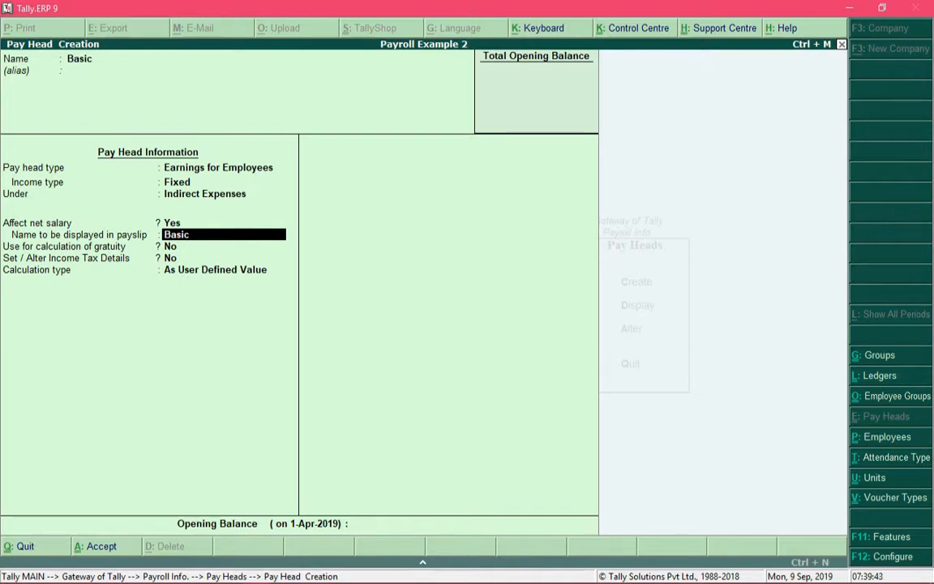
Set the pay head's payslip name to Basic Pay and its use for calculation of gratuity to No.
{"action": "type", "text": "Pay"}
{"action": "key", "text": "Return"}
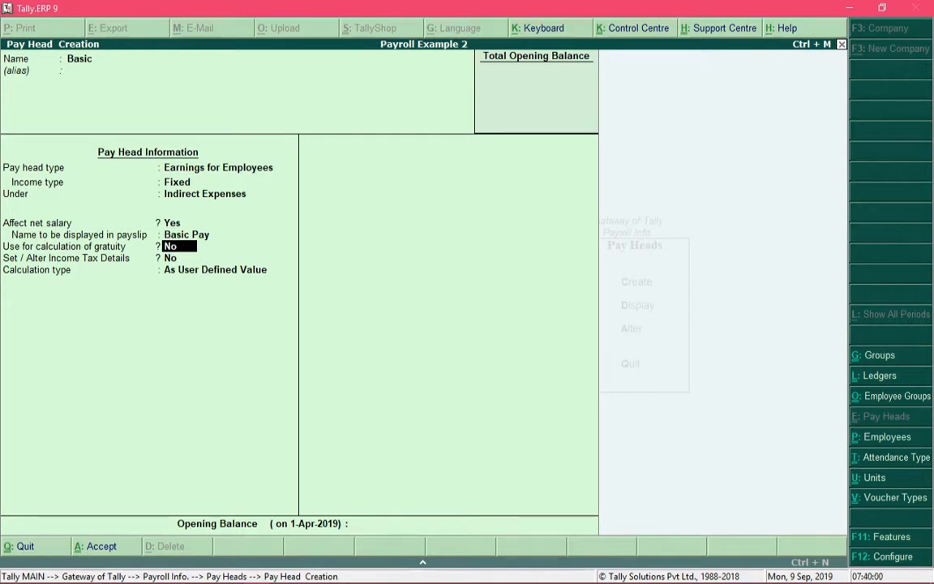
{"action": "key", "text": "y"}
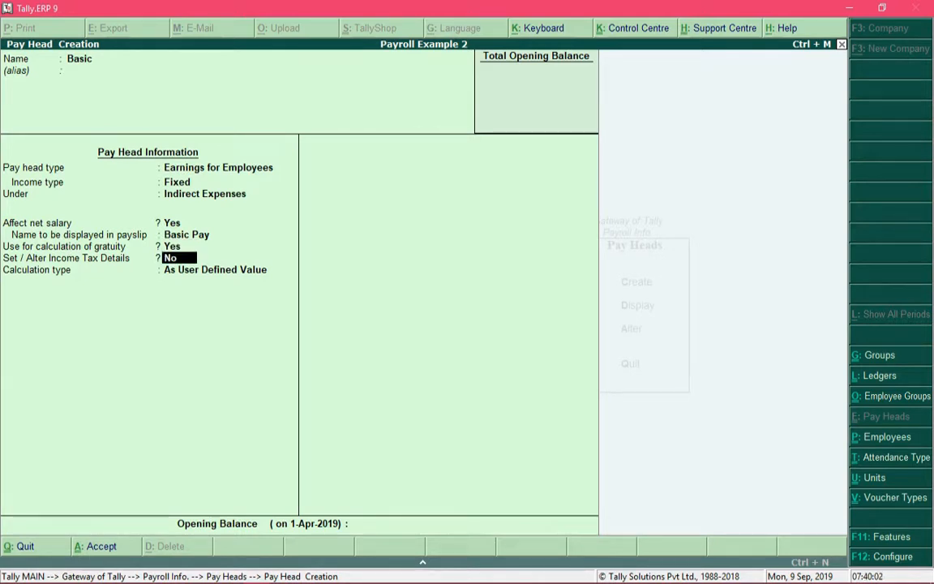
{"action": "key", "text": "BackSpace"}
{"action": "type", "text": "no"}
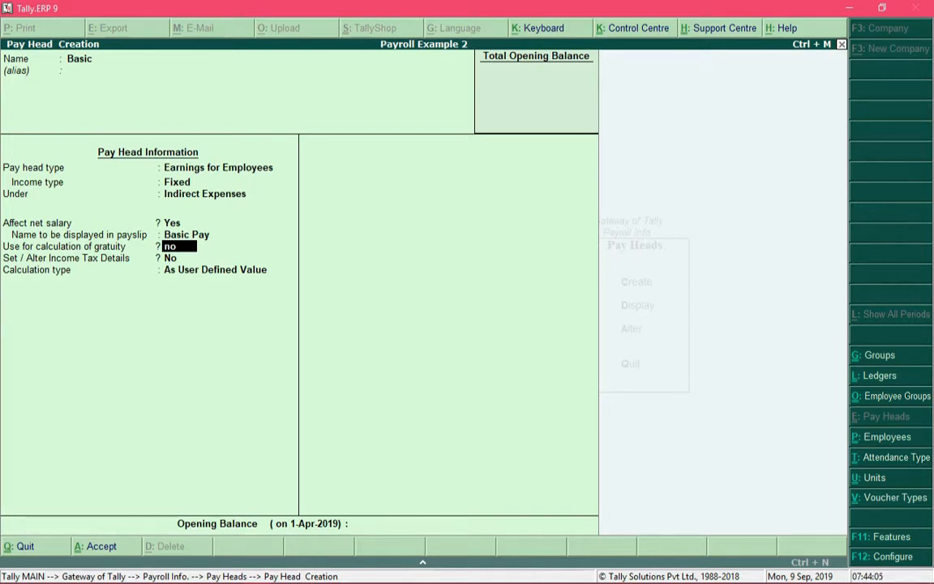
{"action": "key", "text": "Return"}
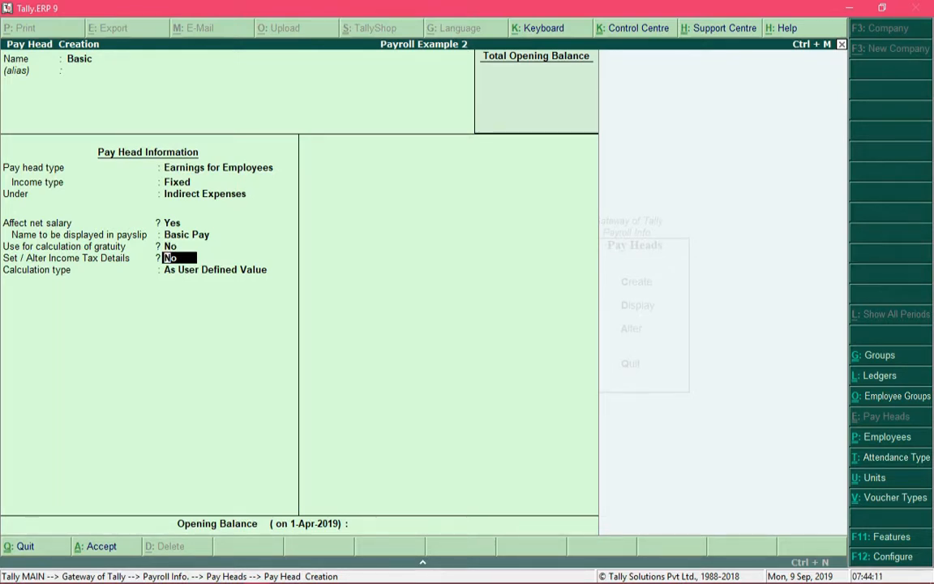
Enable income tax details for the pay head with component Basic Salary and tax calculation basis On Projected Value.
{"action": "type", "text": "y"}
{"action": "key", "text": "Return"}
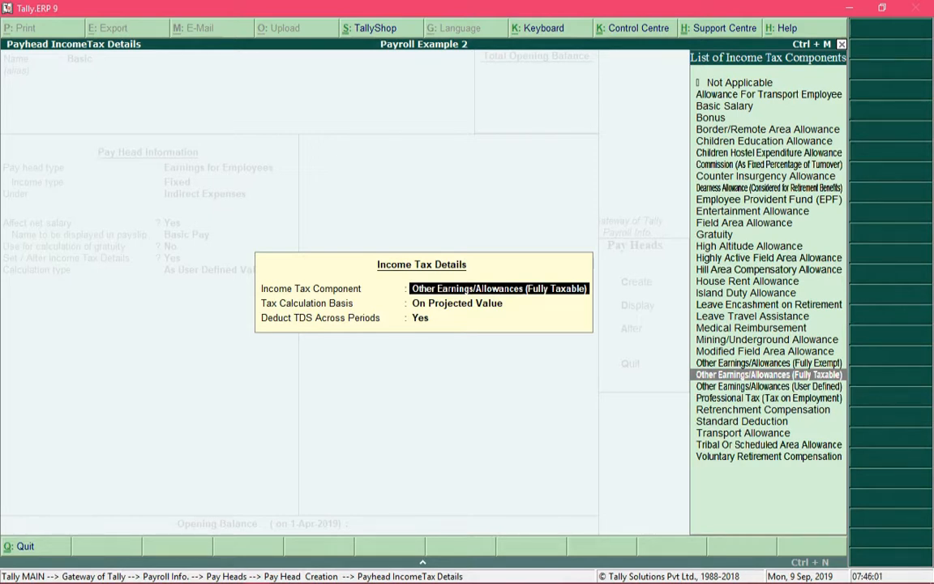
{"action": "type", "text": "Bas"}
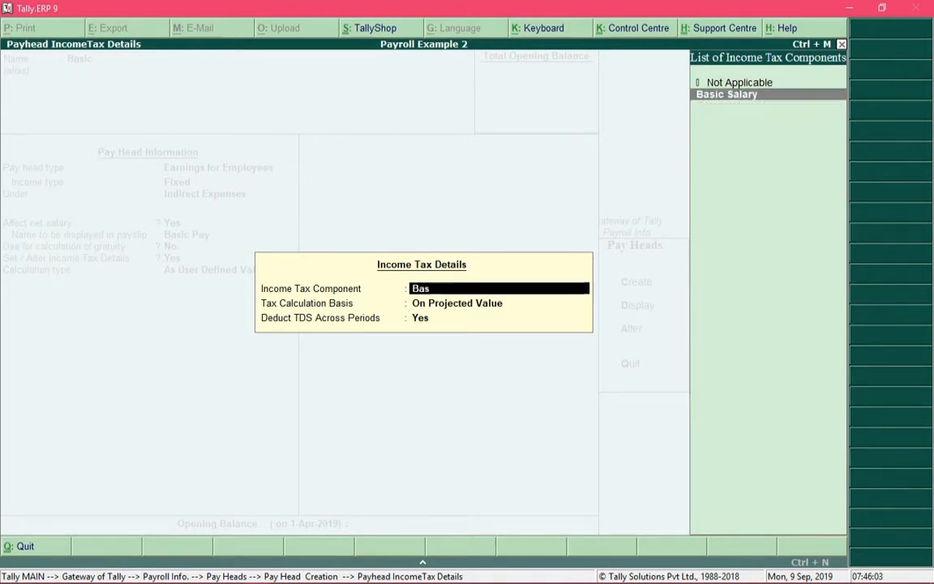
{"action": "type", "text": "i"}
{"action": "key", "text": "Return"}
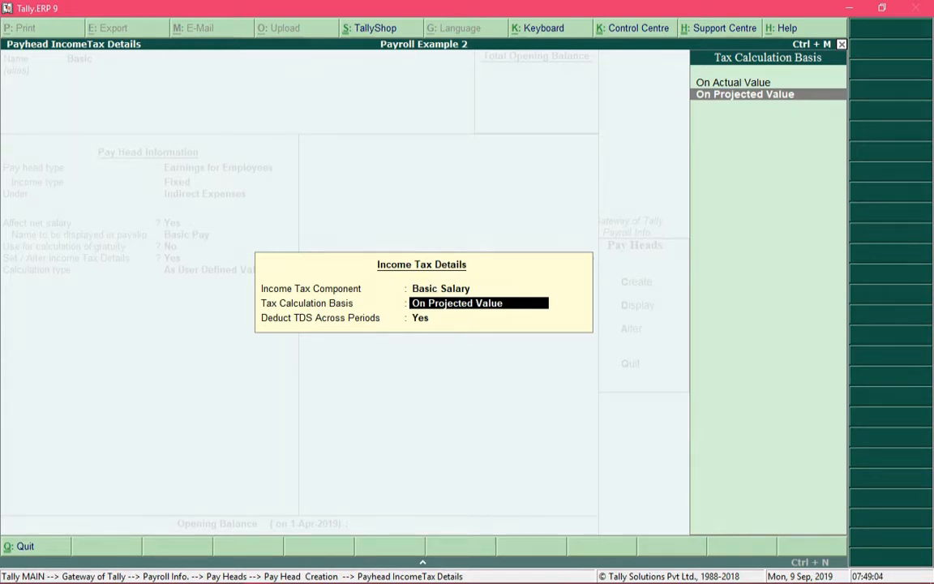
{"action": "key", "text": "Up"}
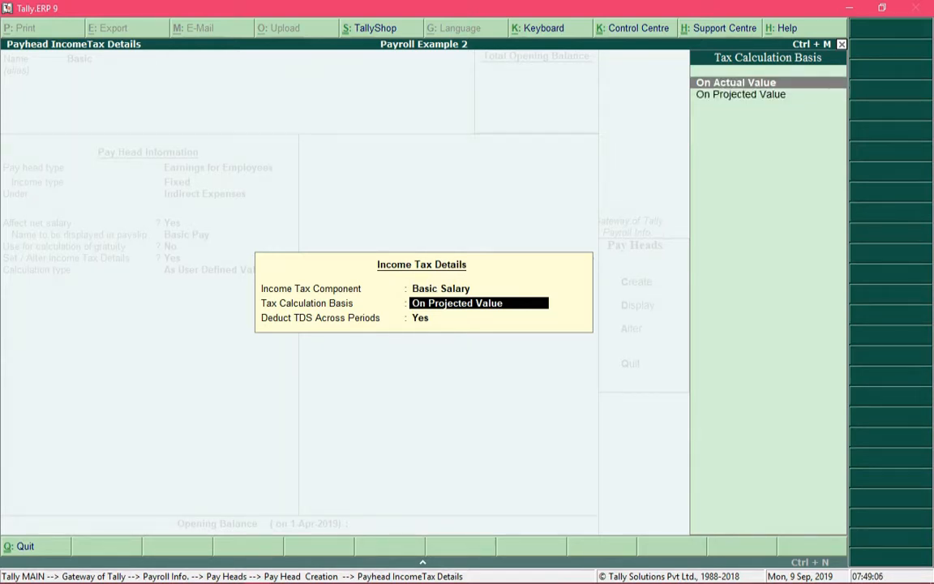
{"action": "key", "text": "Down"}
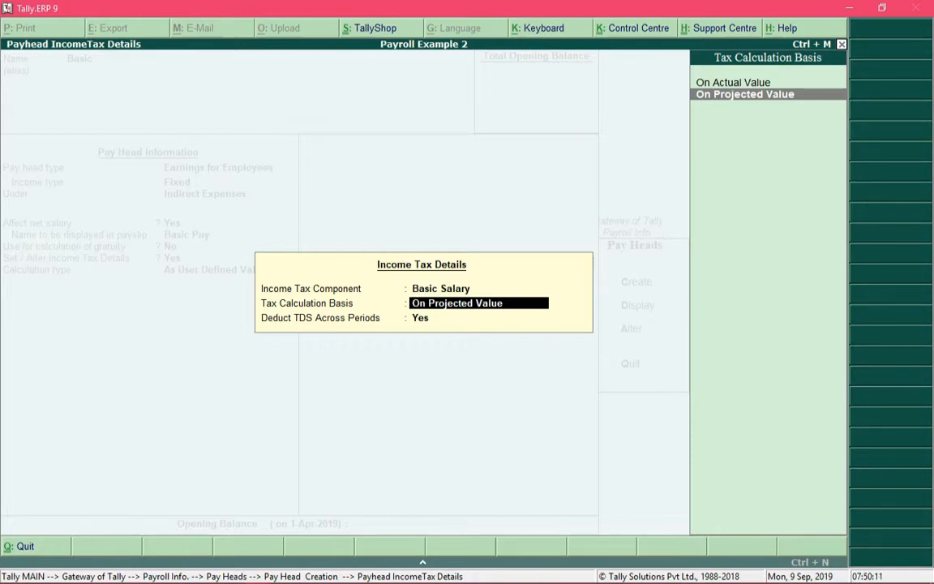
{"action": "key", "text": "Up"}
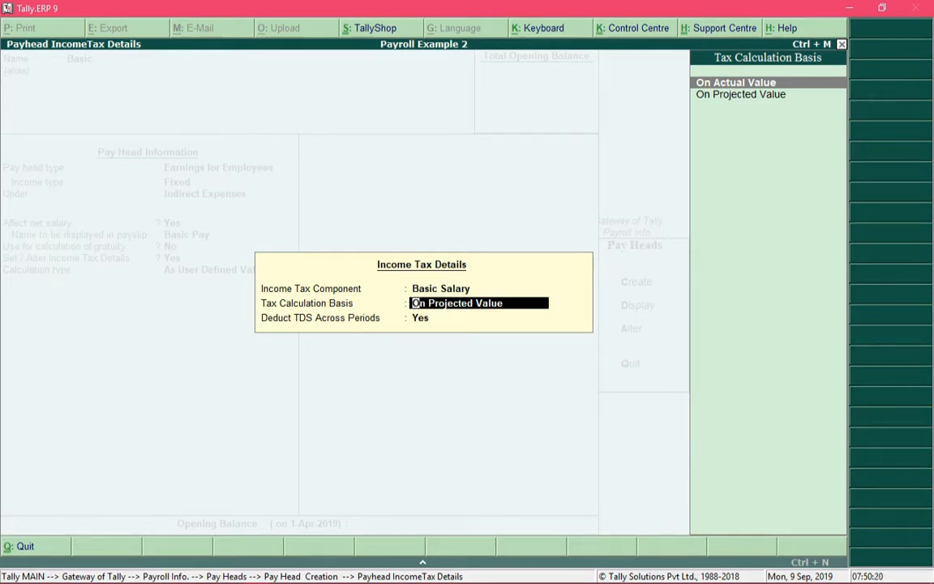
{"action": "key", "text": "Down"}
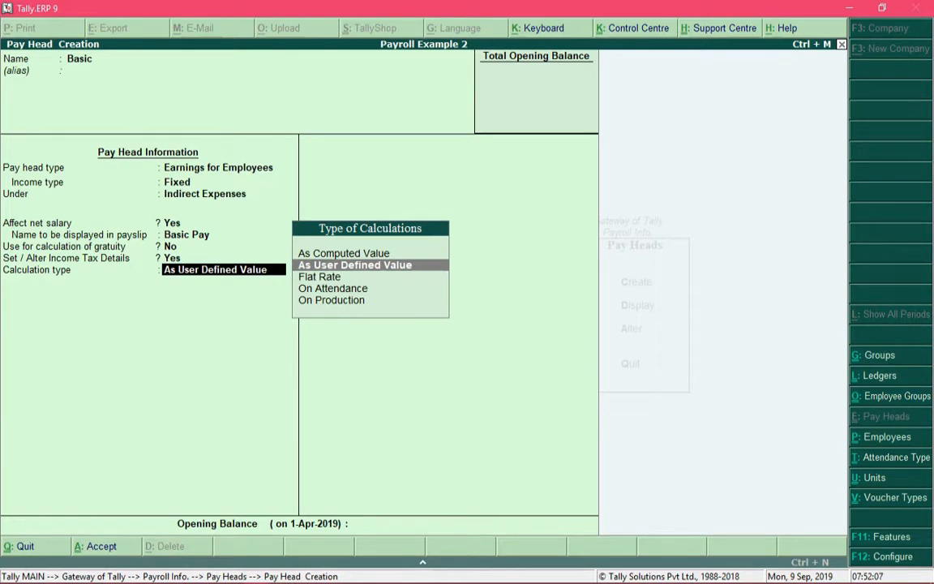
Look through the available calculation types for the Basic pay head.
{"action": "key", "text": "Down"}
{"action": "key", "text": "Down"}
{"action": "key", "text": "Down"}
{"action": "key", "text": "Up"}
{"action": "key", "text": "Up"}
{"action": "key", "text": "Up"}
{"action": "key", "text": "Up"}
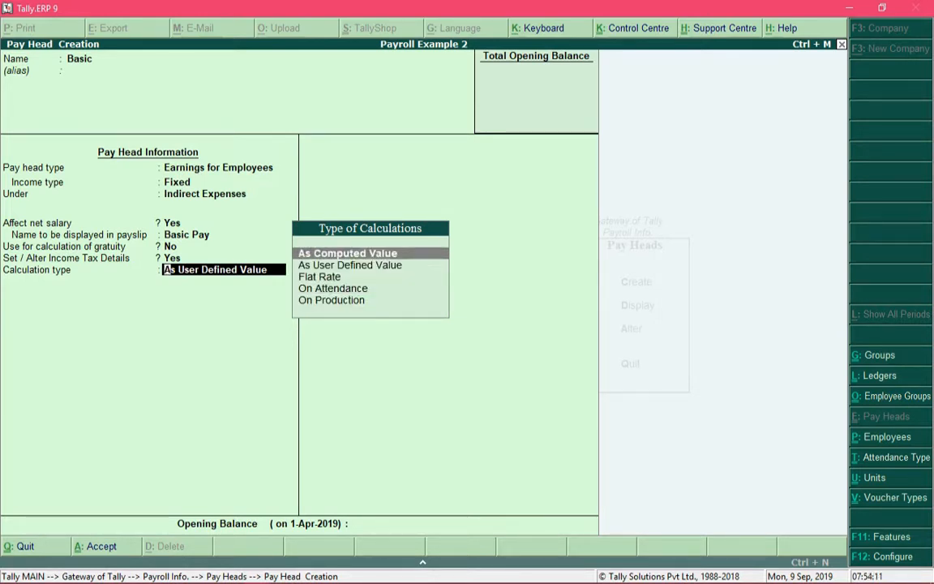
{"action": "key", "text": "Down"}
{"action": "key", "text": "Down"}
{"action": "key", "text": "Down"}
{"action": "key", "text": "Down"}
{"action": "key", "text": "Up"}
{"action": "key", "text": "Up"}
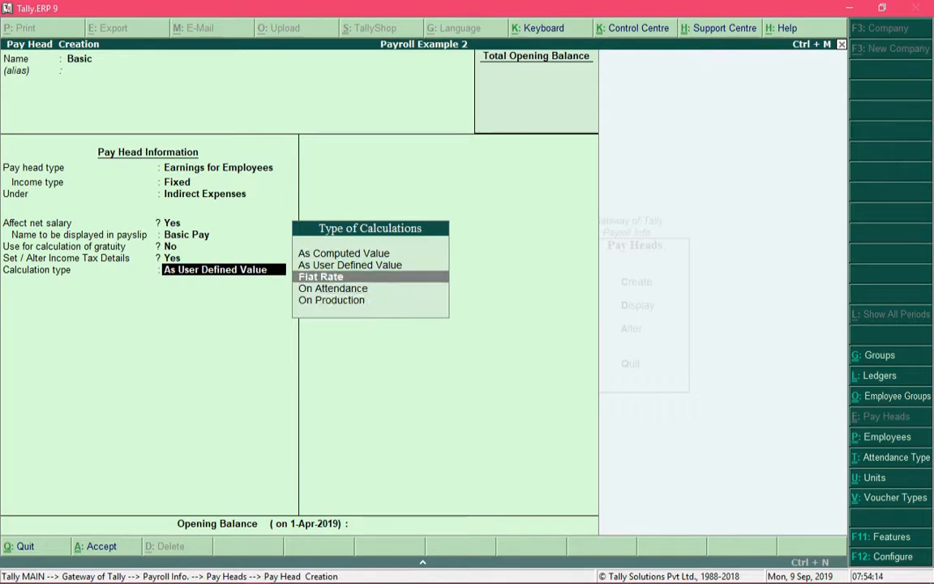
{"action": "key", "text": "Up"}
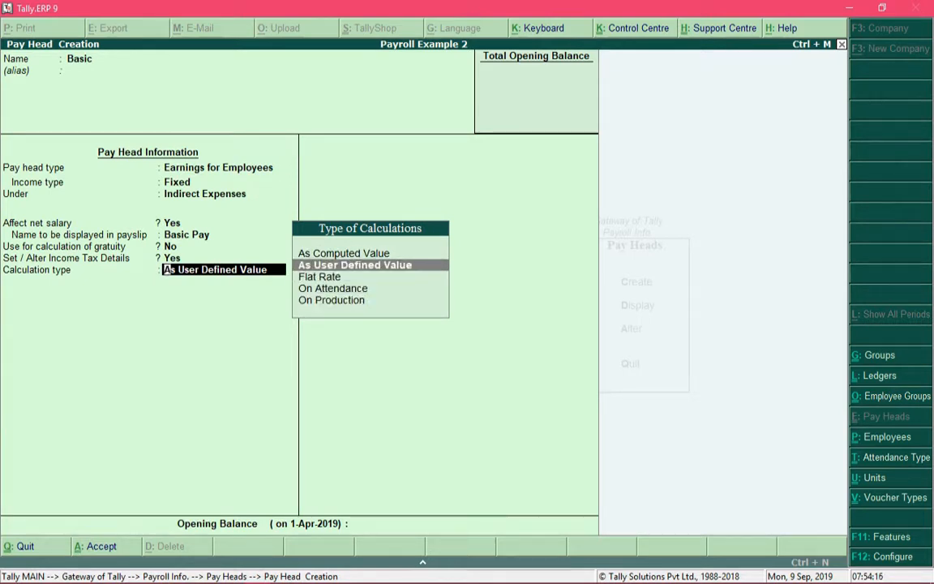
{"action": "key", "text": "Up"}
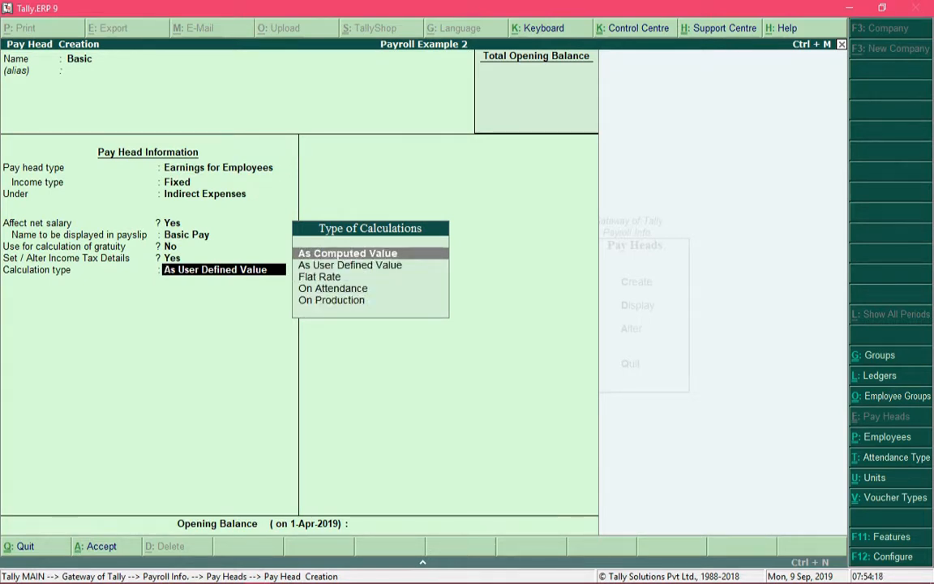
Set the Basic pay head's calculation type to On Attendance.
{"action": "key", "text": "Down"}
{"action": "key", "text": "Down"}
{"action": "key", "text": "Down"}
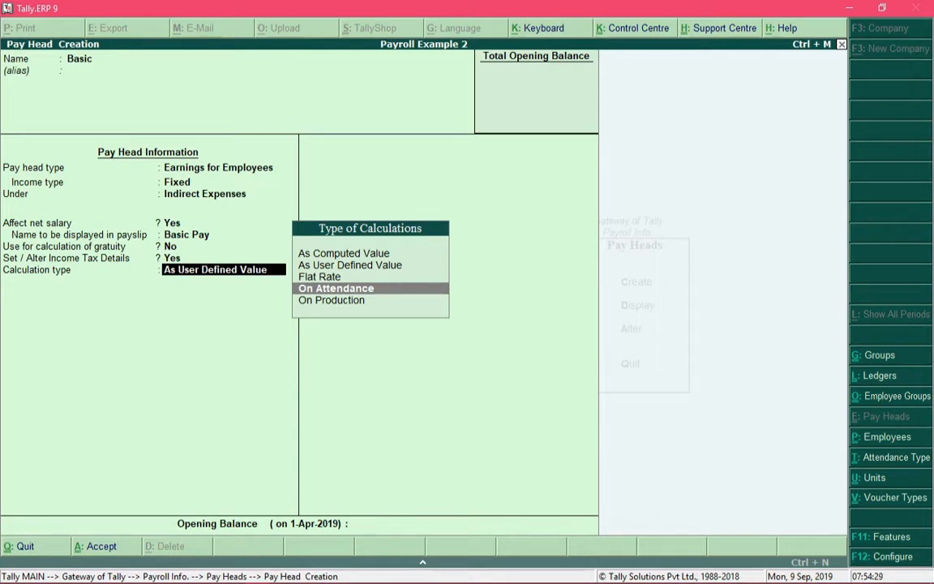
{"action": "key", "text": "Up"}
{"action": "key", "text": "Up"}
{"action": "key", "text": "Down"}
{"action": "key", "text": "Down"}
{"action": "key", "text": "Up"}
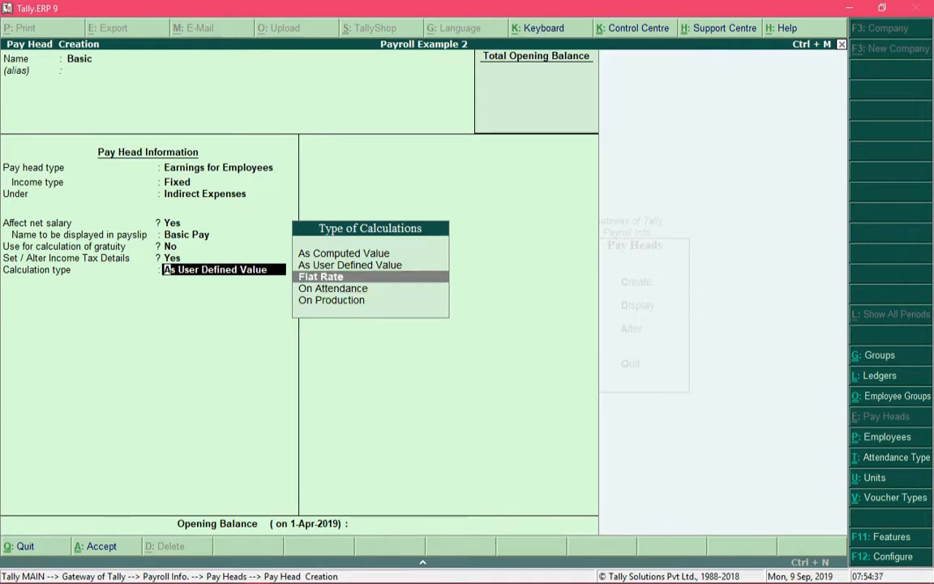
{"action": "key", "text": "Down"}
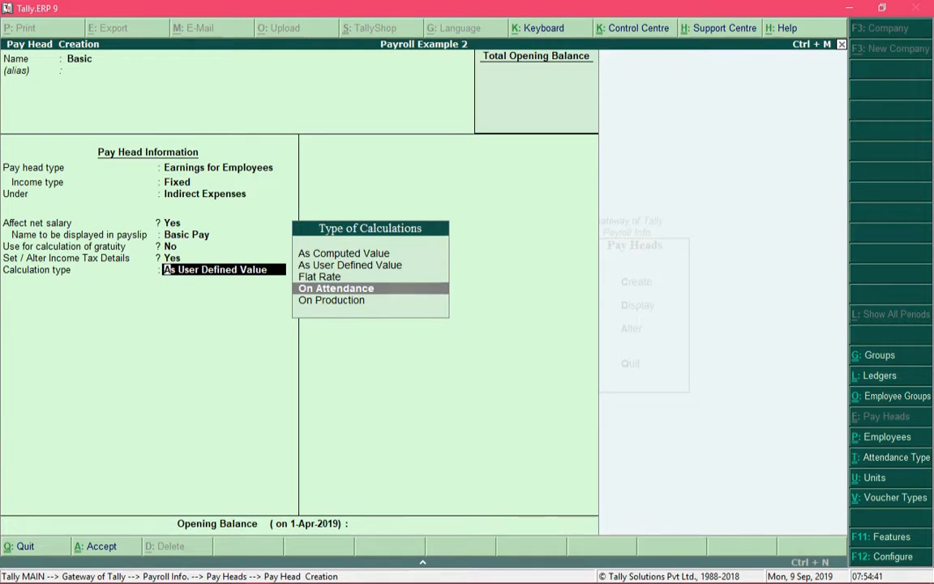
{"action": "key", "text": "Return"}
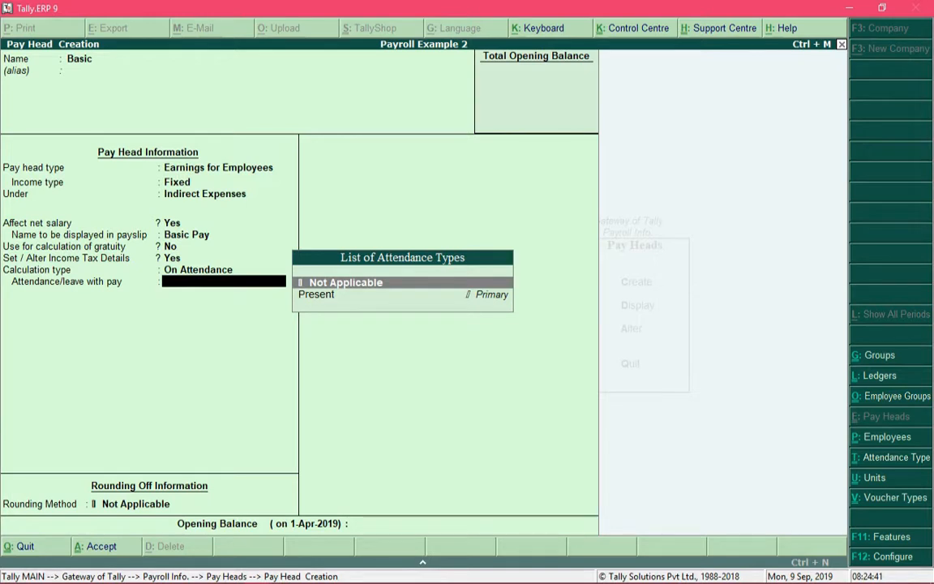
{"action": "key", "text": "Down"}
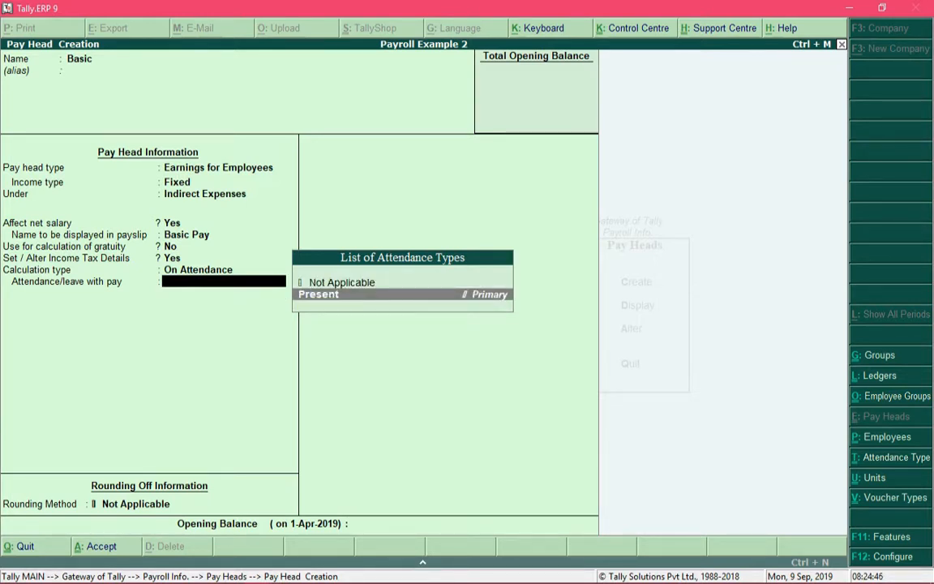
{"action": "key", "text": "Up"}
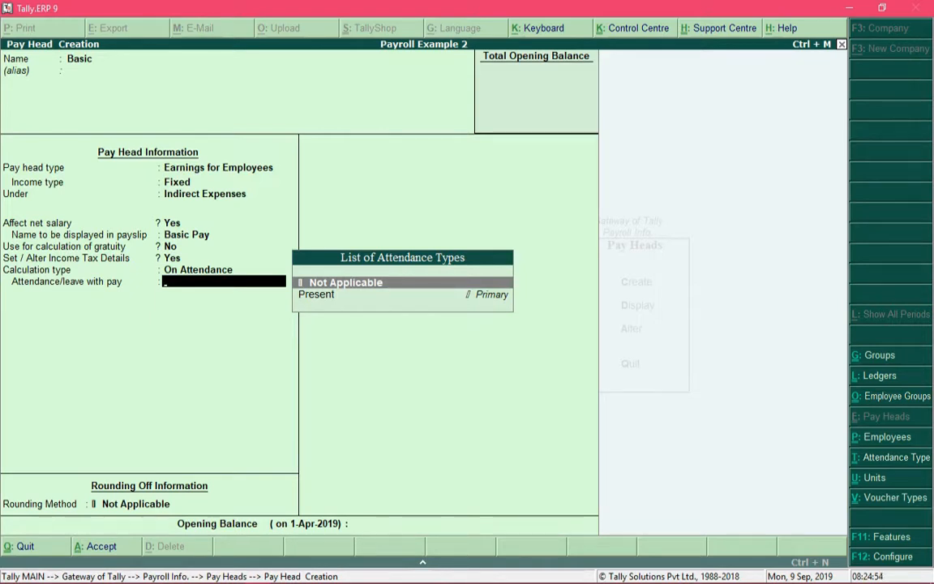
{"action": "key", "text": "Return"}
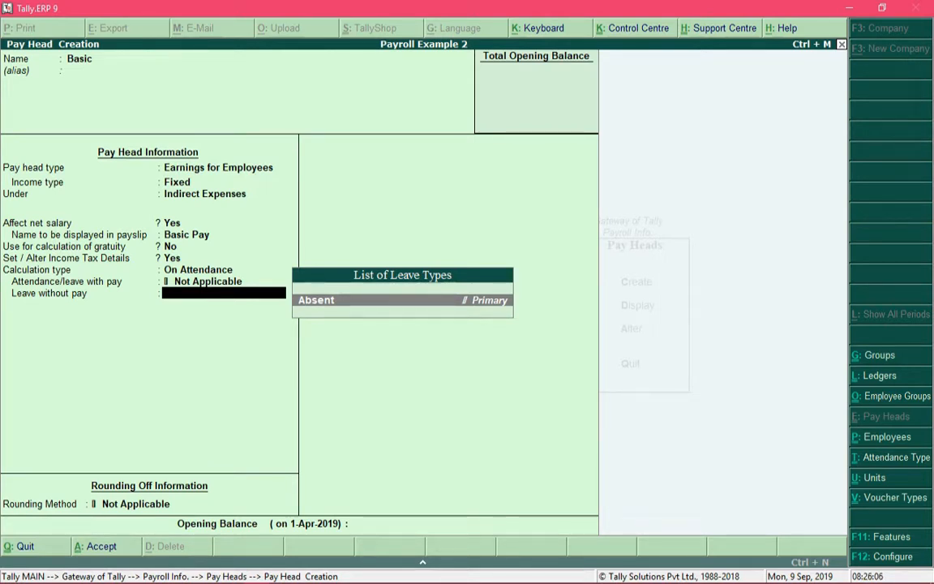
{"action": "key", "text": "BackSpace"}
Set attendance/leave with pay to Present and the calculation period to Months.
{"action": "key", "text": "Down"}
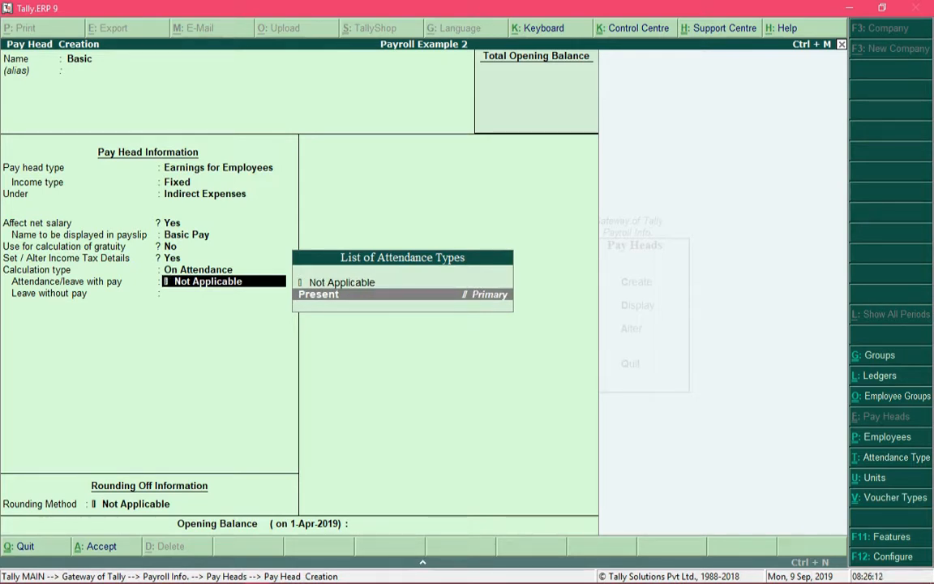
{"action": "key", "text": "Return"}
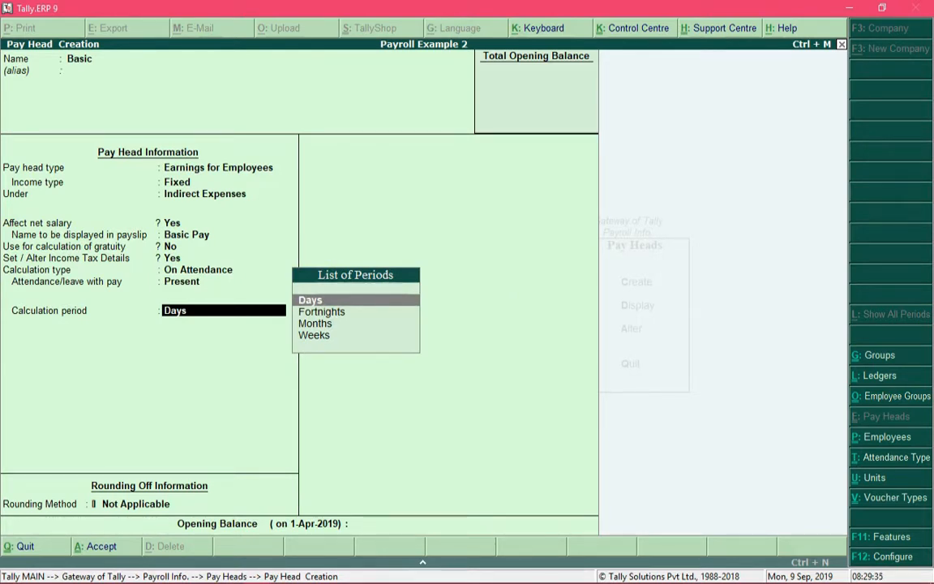
{"action": "key", "text": "Down"}
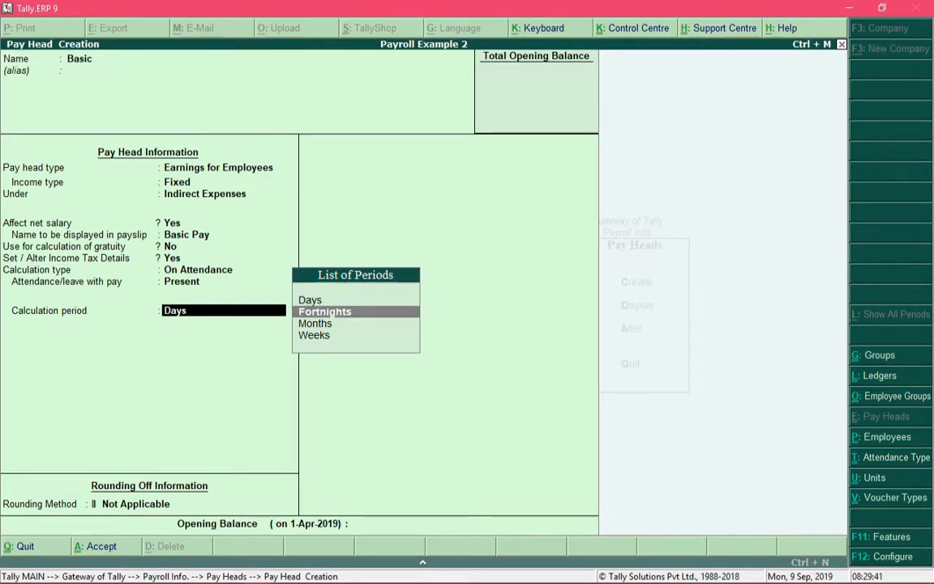
{"action": "key", "text": "Down"}
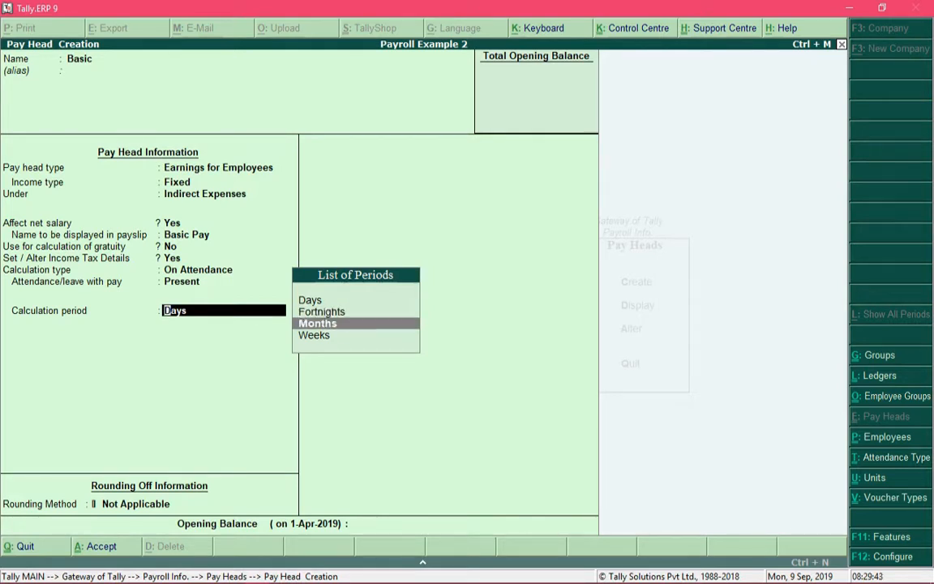
{"action": "key", "text": "Down"}
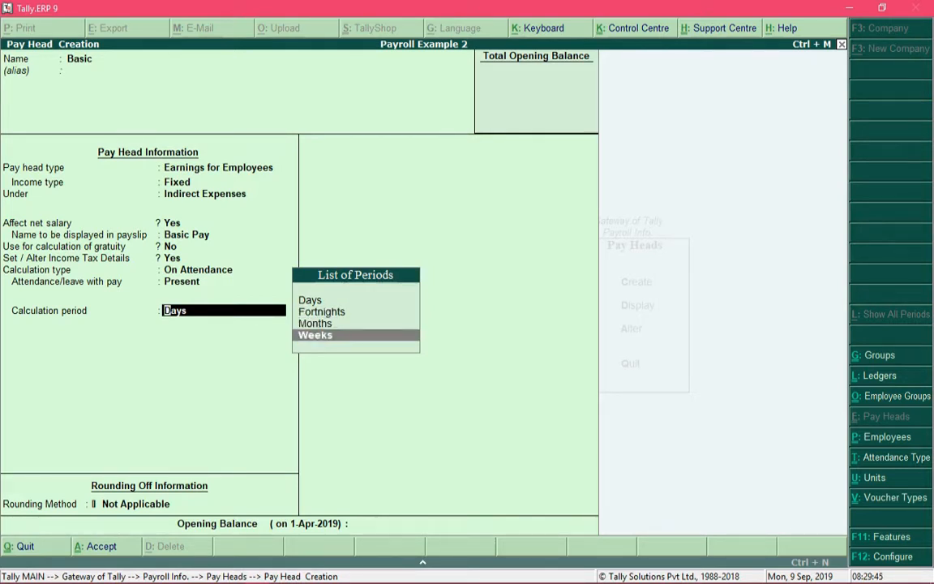
{"action": "key", "text": "Up"}
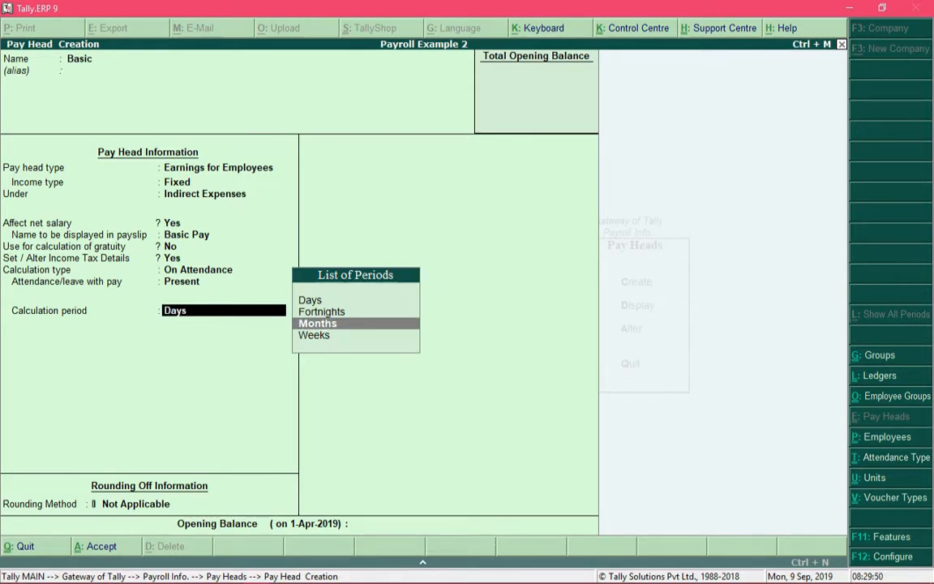
{"action": "key", "text": "Return"}
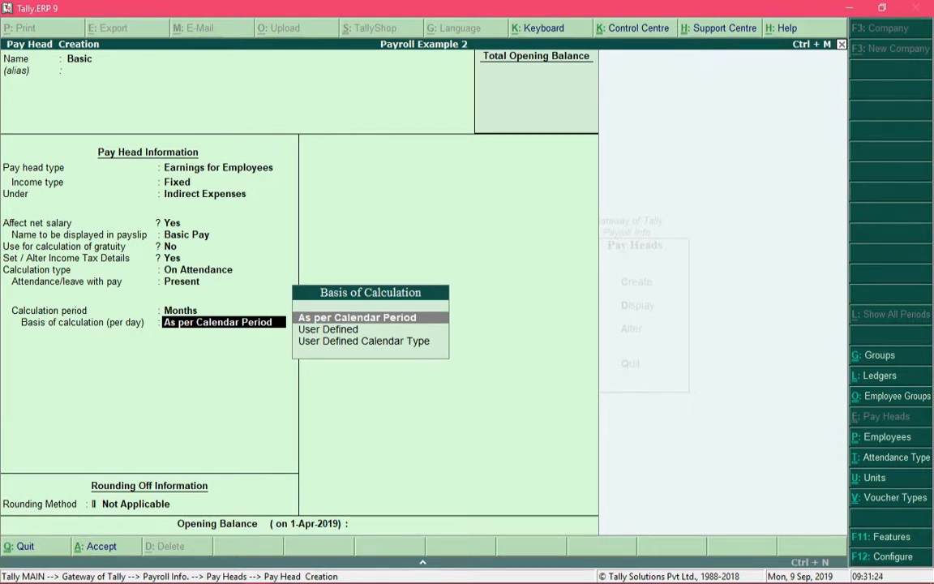
Calculate the daily pay as 3000/31 and 3000/28 in the built-in calculator, and return to the pay head form.
{"action": "key", "text": "Up"}
{"action": "key", "text": "Up"}
{"action": "key", "text": "Up"}
{"action": "key", "text": "ctrl+n"}
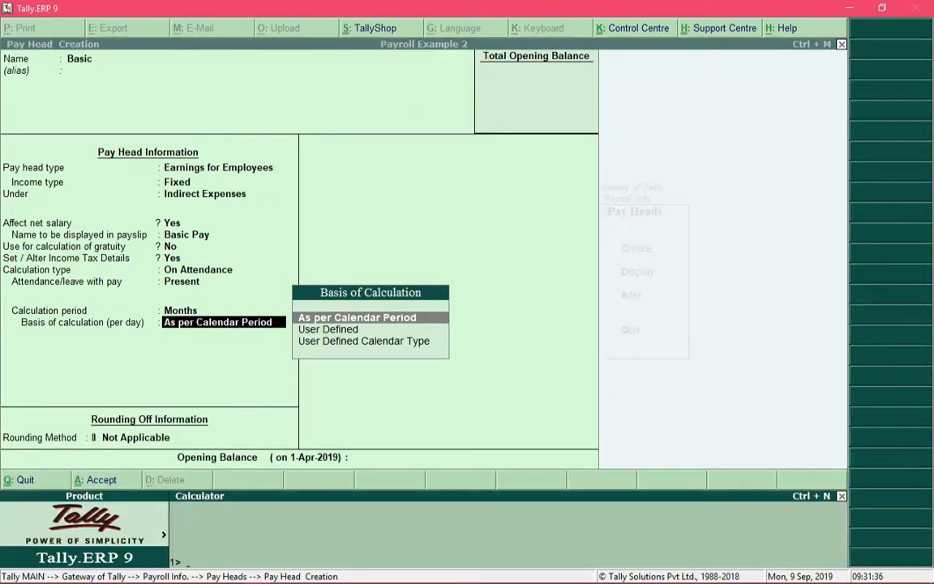
{"action": "type", "text": "3000/"}
{"action": "type", "text": "31"}
{"action": "key", "text": "Return"}
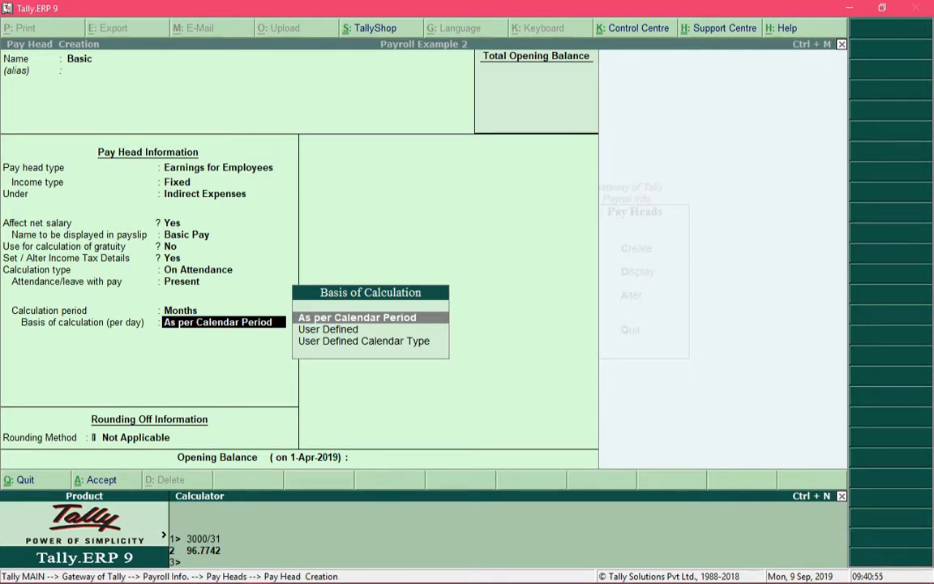
{"action": "type", "text": "3000/28"}
{"action": "key", "text": "Return"}
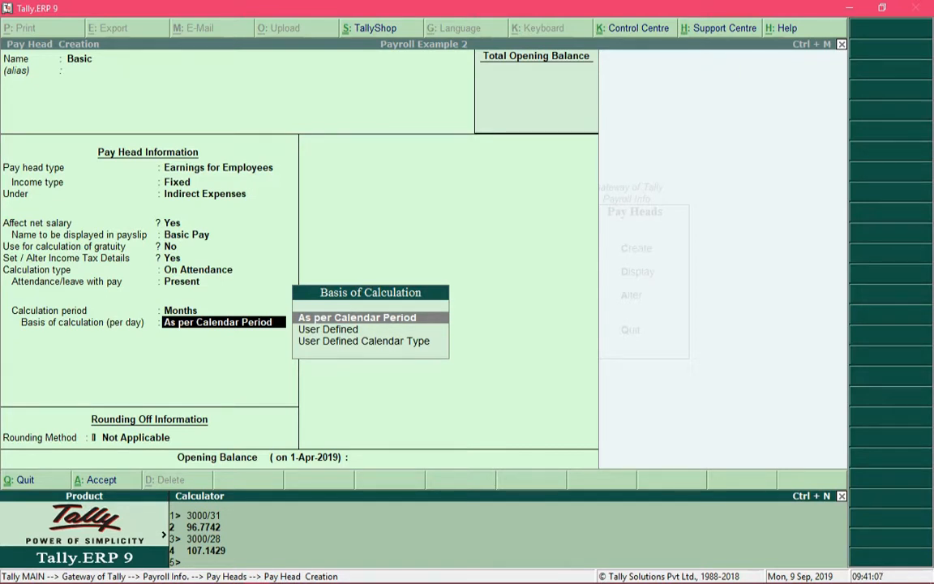
{"action": "key", "text": "ctrl+m"}
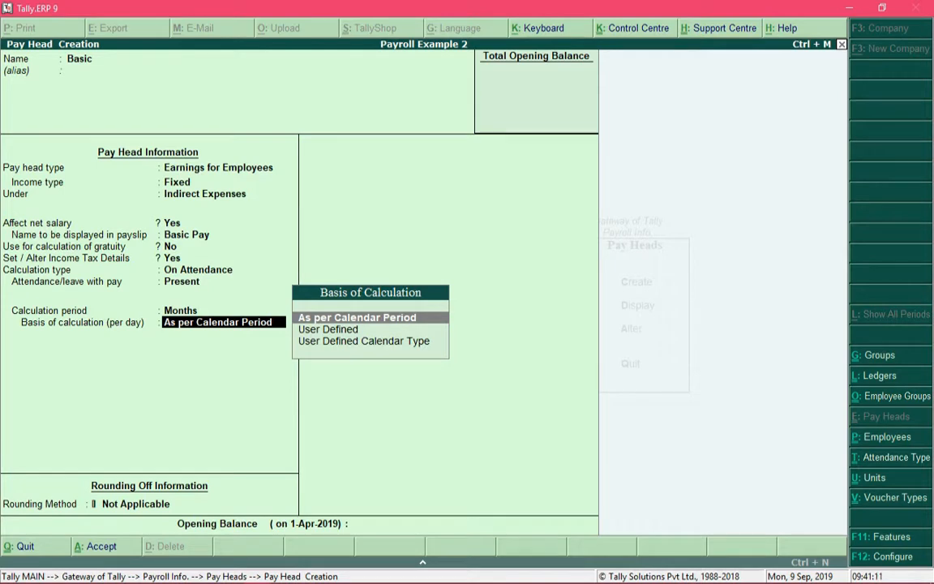
Set the per-day basis of calculation to User Defined with a month of 26 days.
{"action": "key", "text": "Down"}
{"action": "key", "text": "Return"}
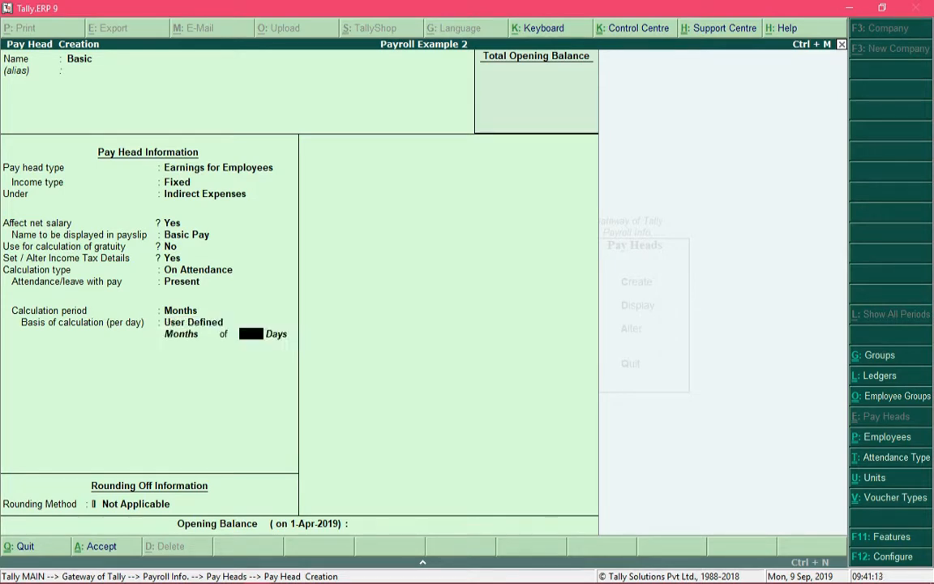
{"action": "type", "text": "26"}
Calculate the daily pay as 3000/26 in the built-in calculator, and return to the pay head form.
{"action": "key", "text": "ctrl+n"}
{"action": "type", "text": "3000/"}
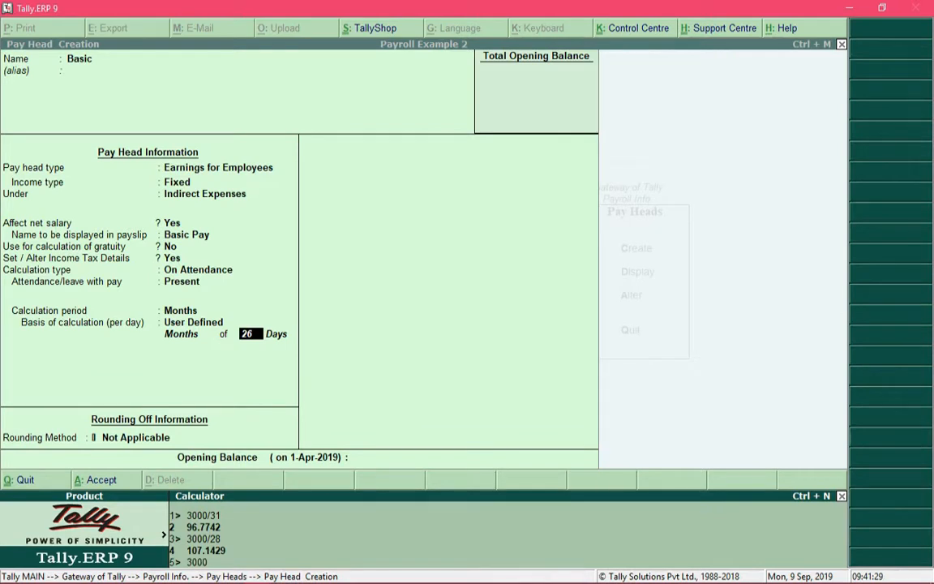
{"action": "type", "text": "26"}
{"action": "key", "text": "Return"}
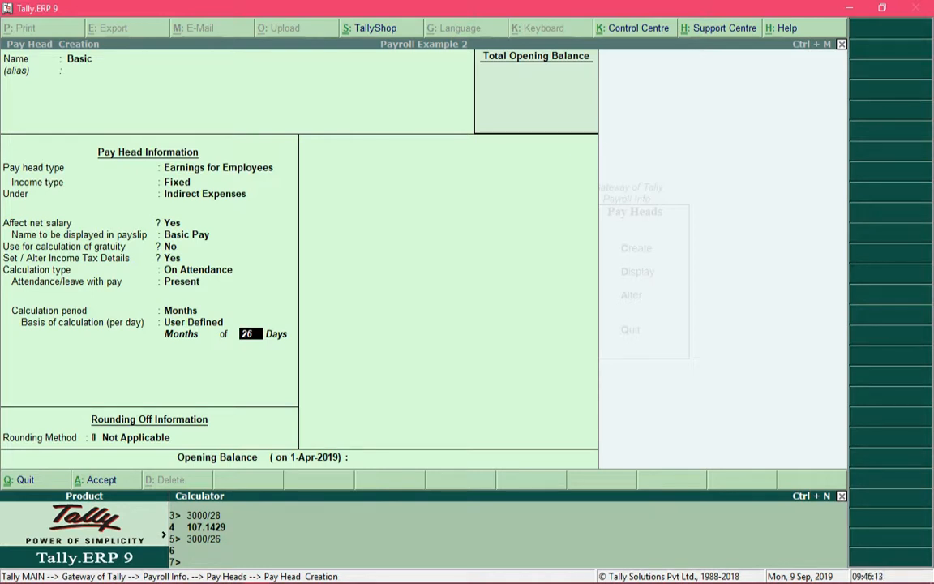
{"action": "key", "text": "ctrl+m"}
Try 30 days for the user-defined month, and replace it with 26 days as the final value.
{"action": "key", "text": "Escape"}
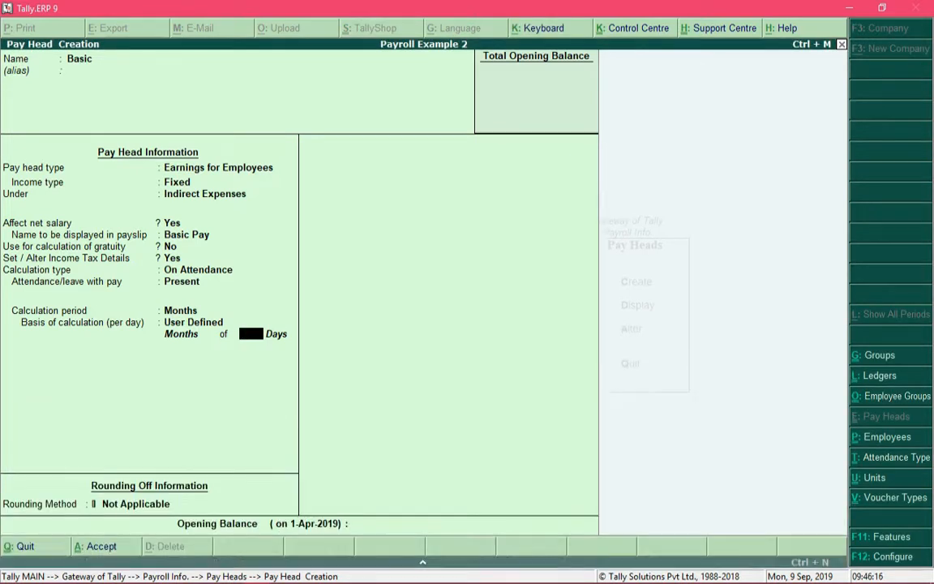
{"action": "type", "text": "30"}
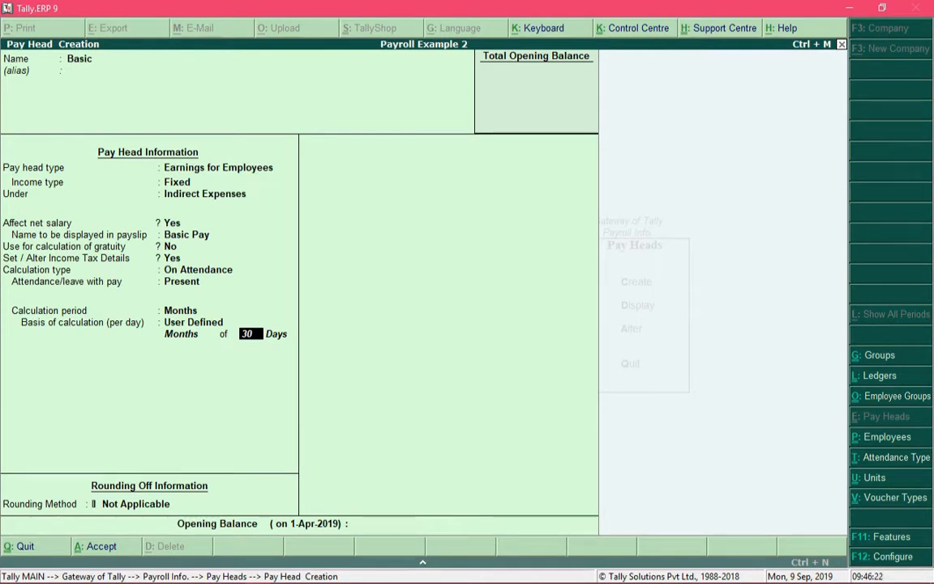
{"action": "key", "text": "BackSpace"}
{"action": "key", "text": "BackSpace"}
{"action": "type", "text": "26"}
{"action": "key", "text": "Return"}
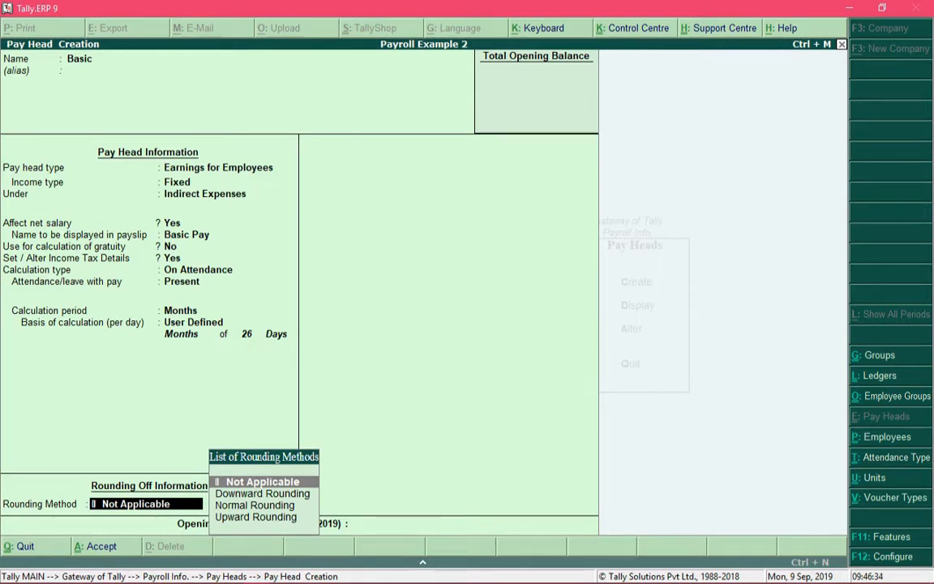
Set the pay head's rounding method to Normal Rounding with a limit of 1.
{"action": "key", "text": "Down"}
{"action": "key", "text": "Down"}
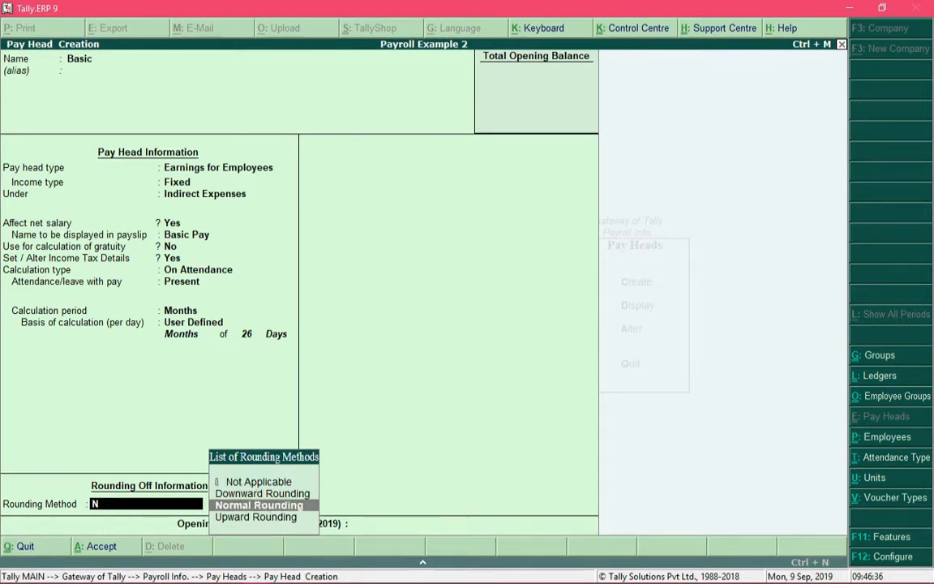
{"action": "key", "text": "Return"}
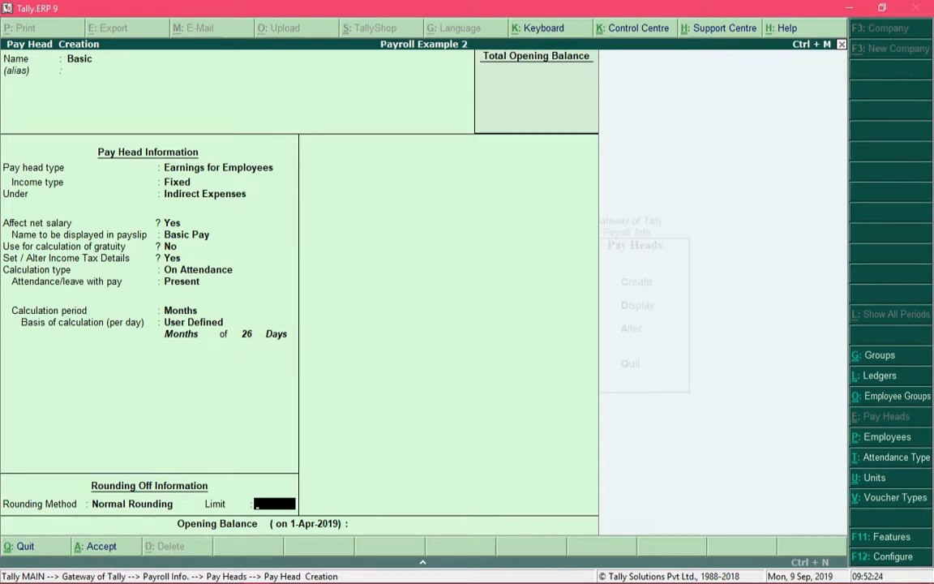
{"action": "type", "text": "1"}
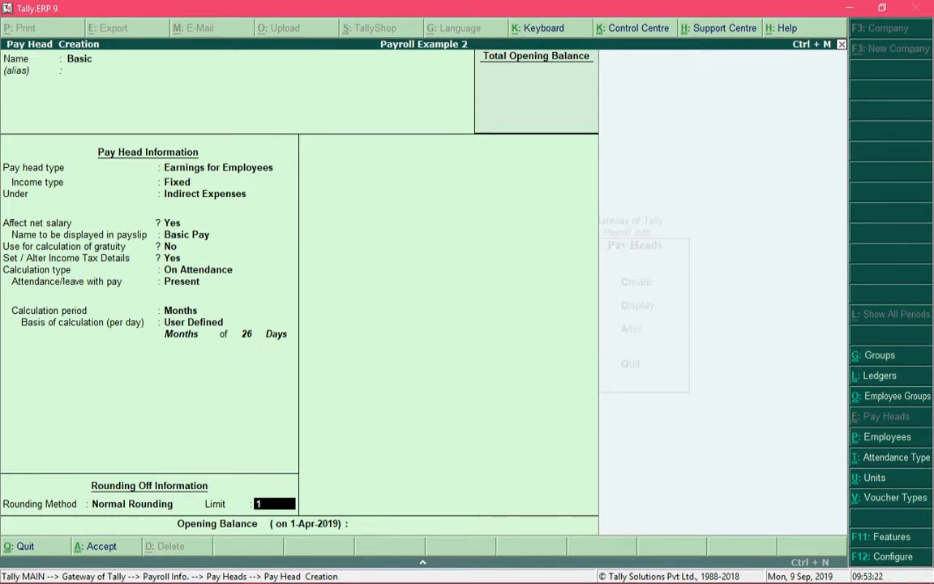